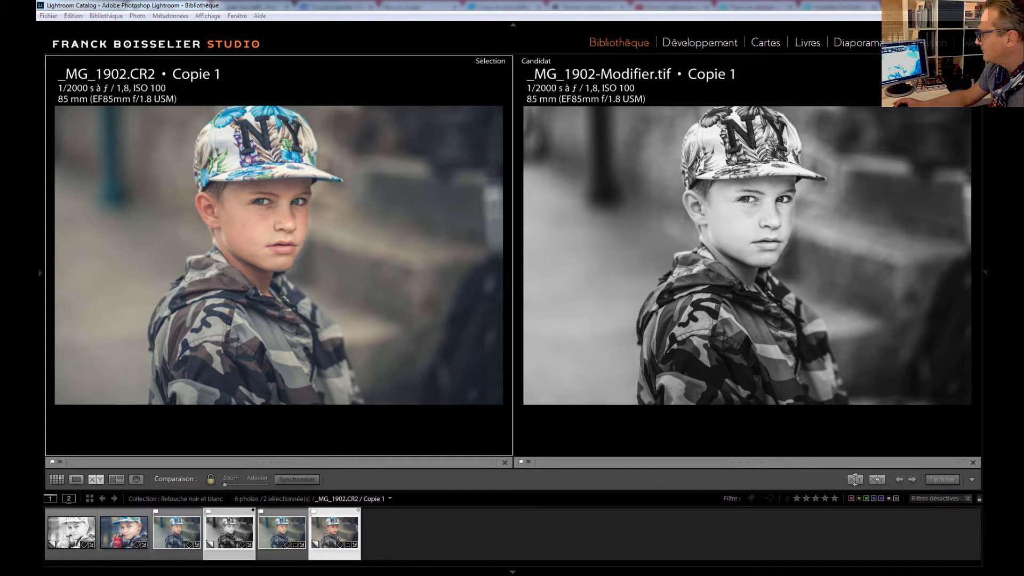
Open only the last colour portrait, _MG_1902.CR2 Copie 1, for development and convert it to black and white
key(d)
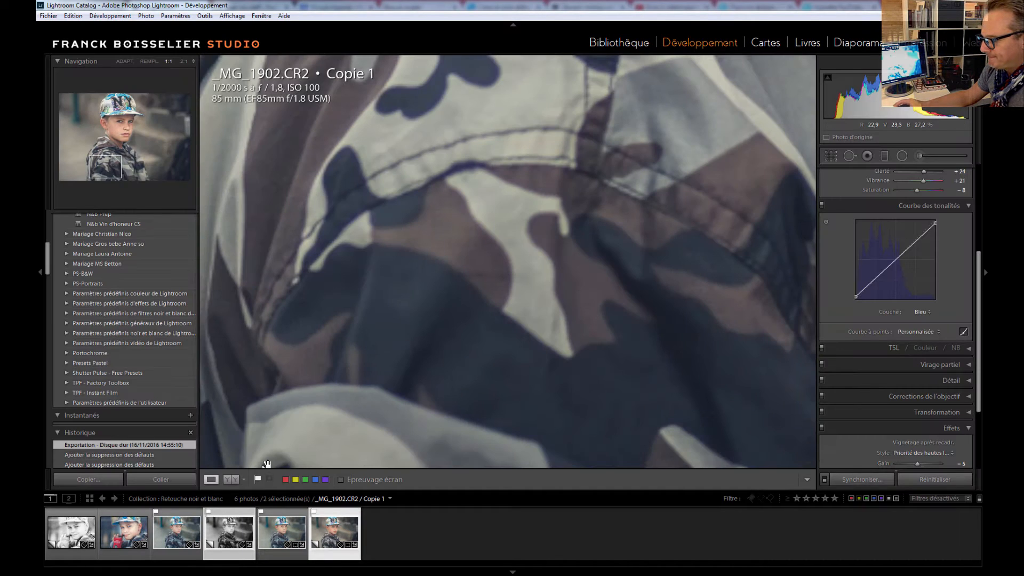
click(464, 345)
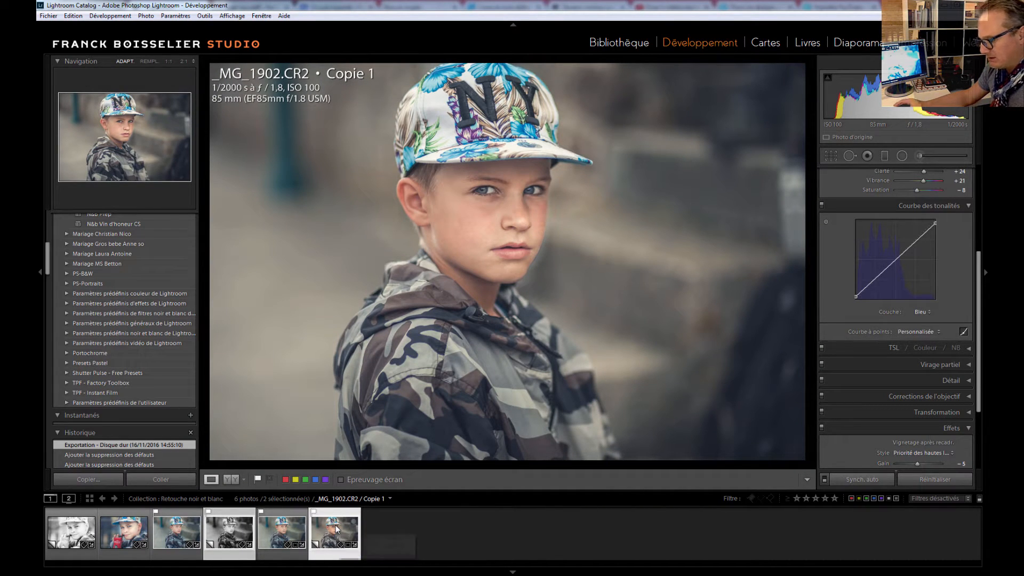
key(ctrl+d)
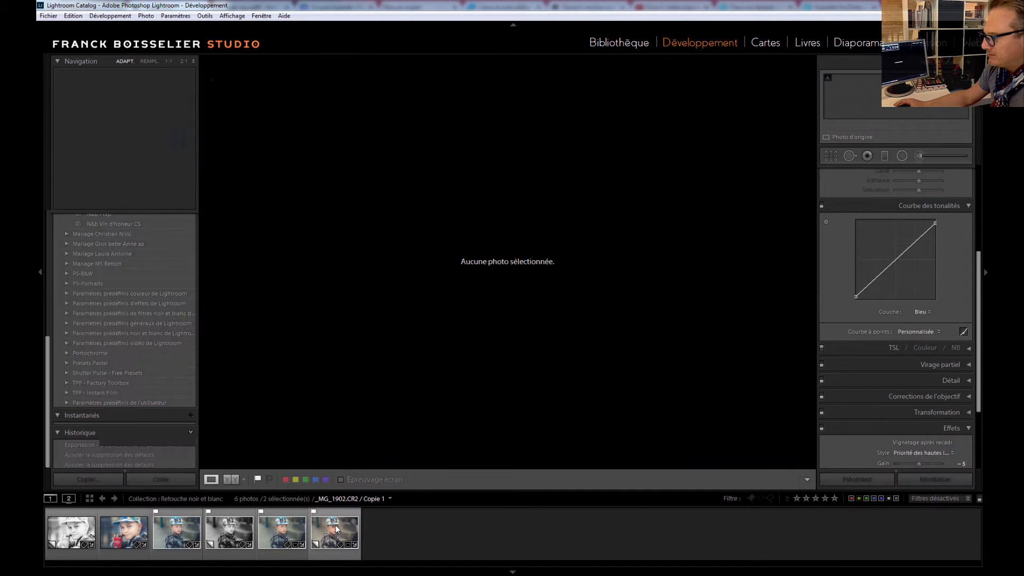
click(337, 530)
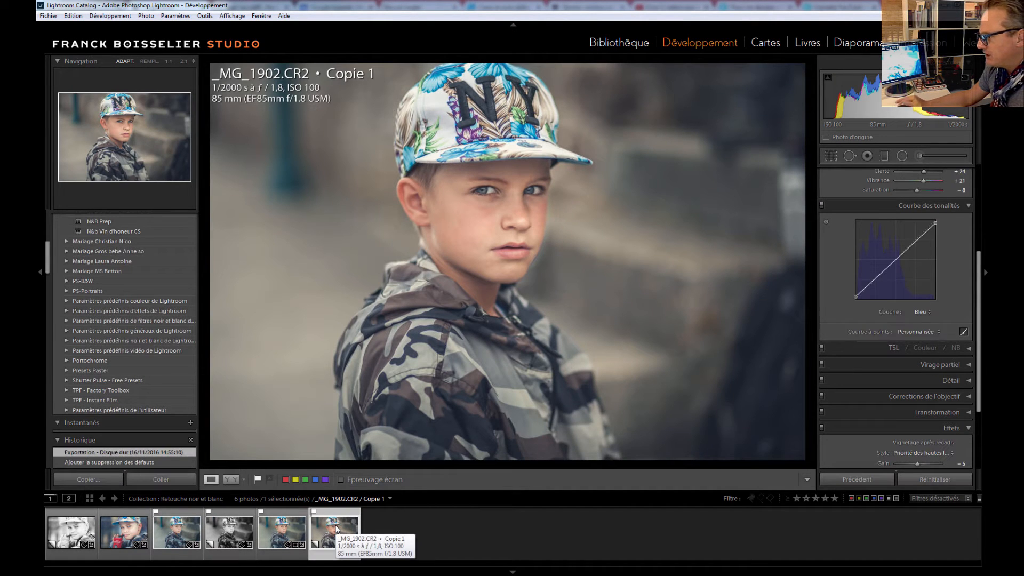
scroll(907, 330, up, 3)
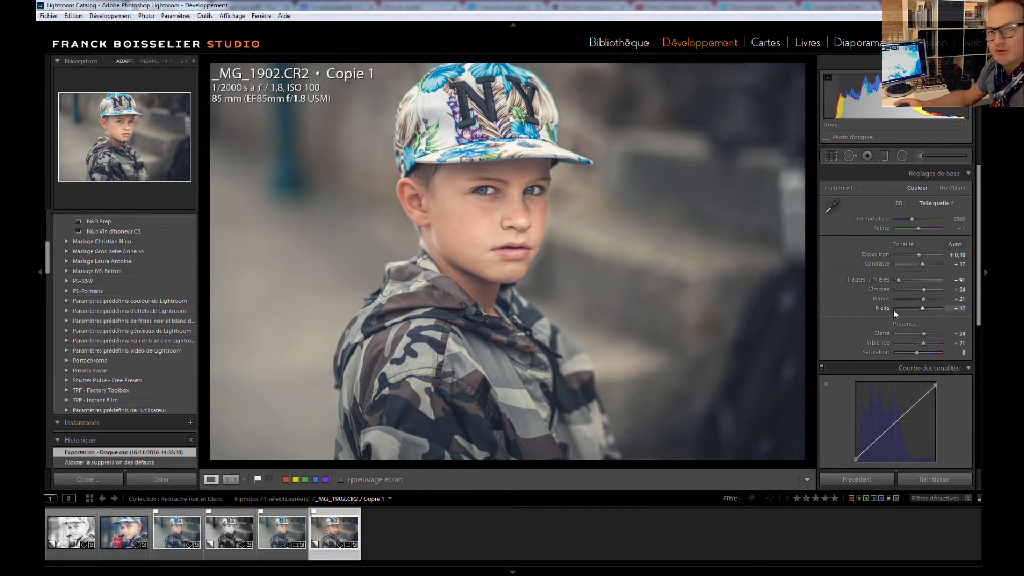
click(948, 189)
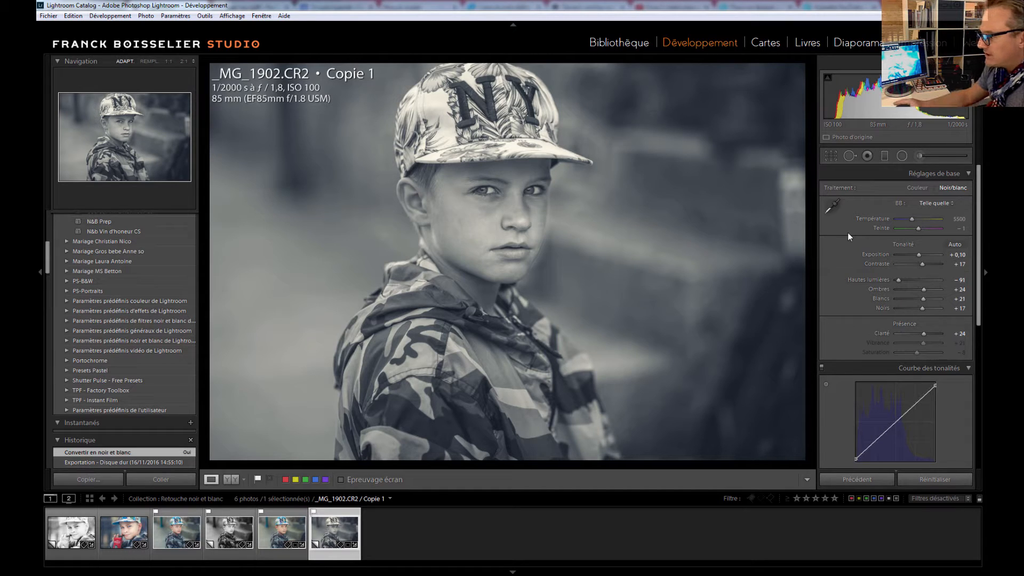
Reveal the split toning settings and raise the photo's overall contrast to +73
scroll(849, 333, down, 5)
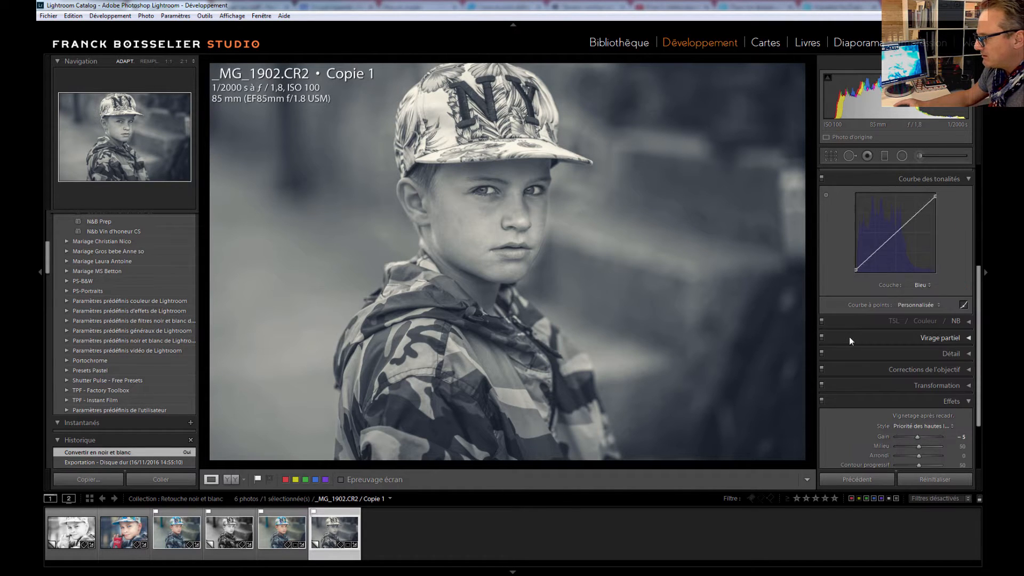
click(971, 339)
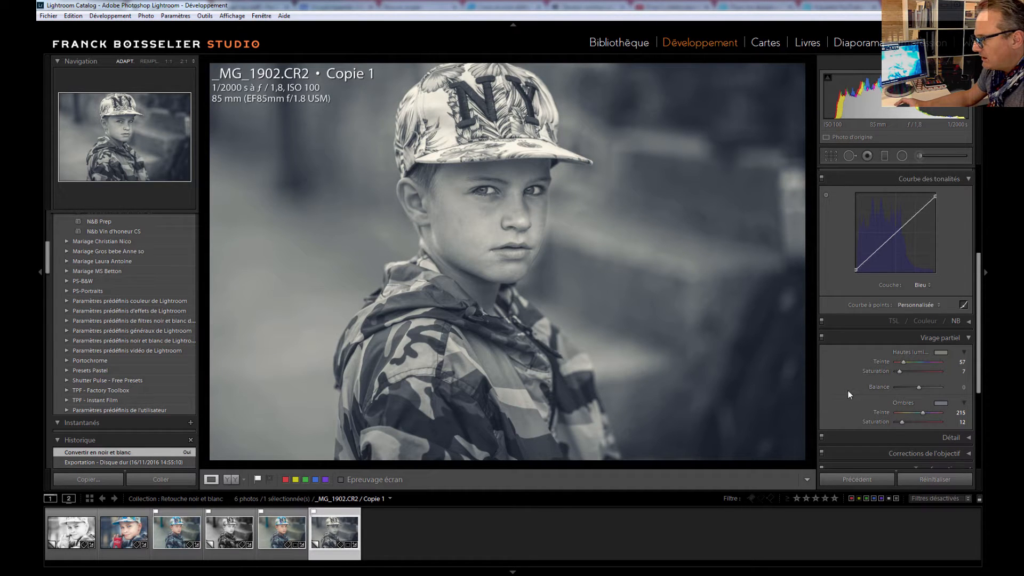
scroll(847, 390, up, 4)
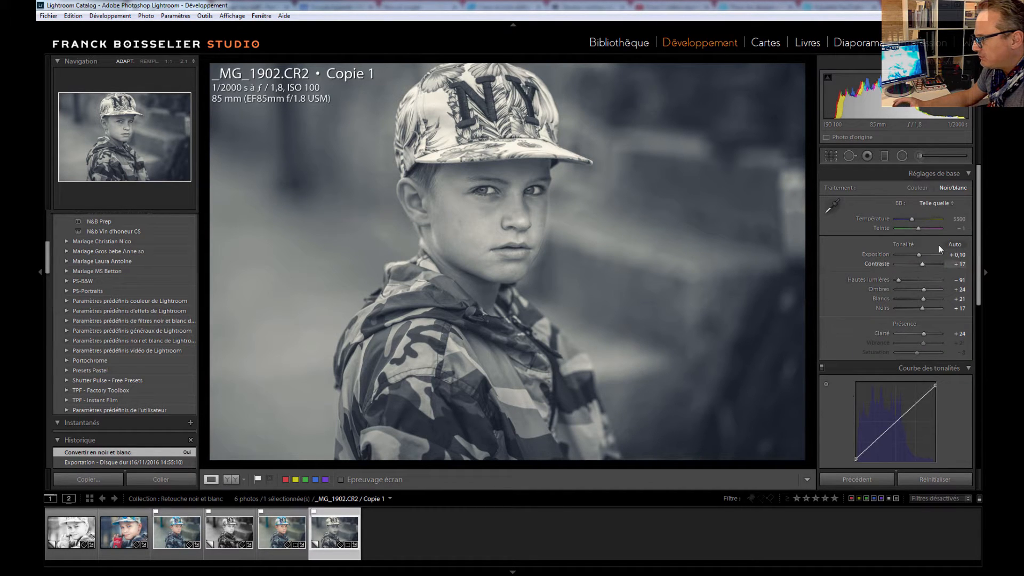
drag(924, 264, 935, 263)
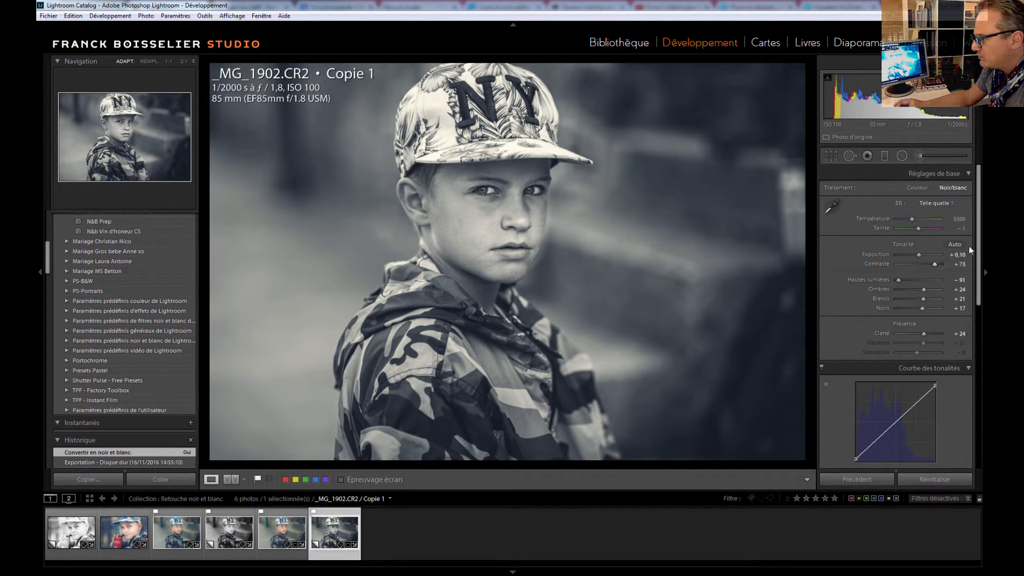
Remove the split toning tint by resetting the saturation of both shadows and highlights to 0
scroll(975, 246, down, 3)
scroll(971, 293, down, 3)
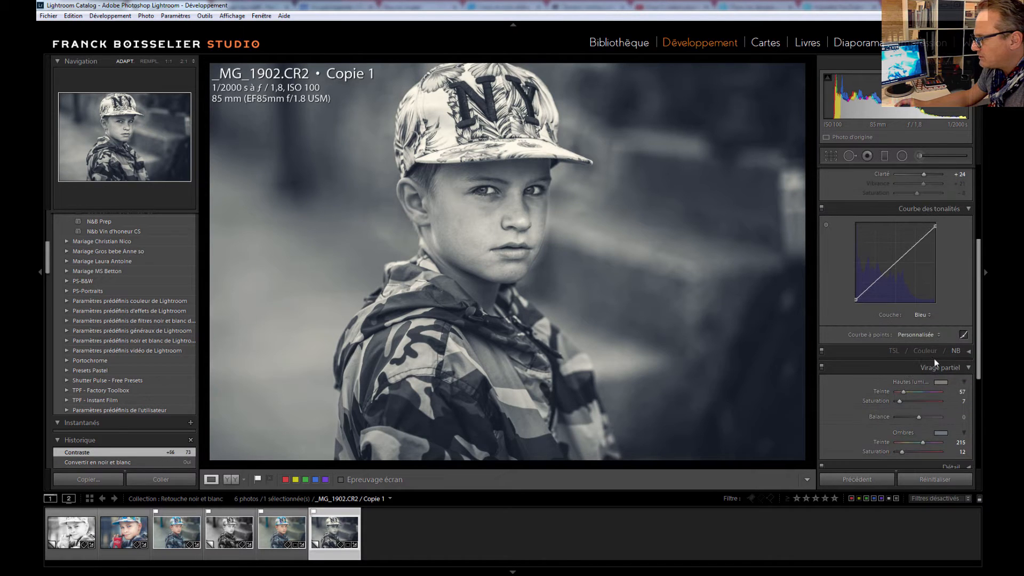
double_click(889, 452)
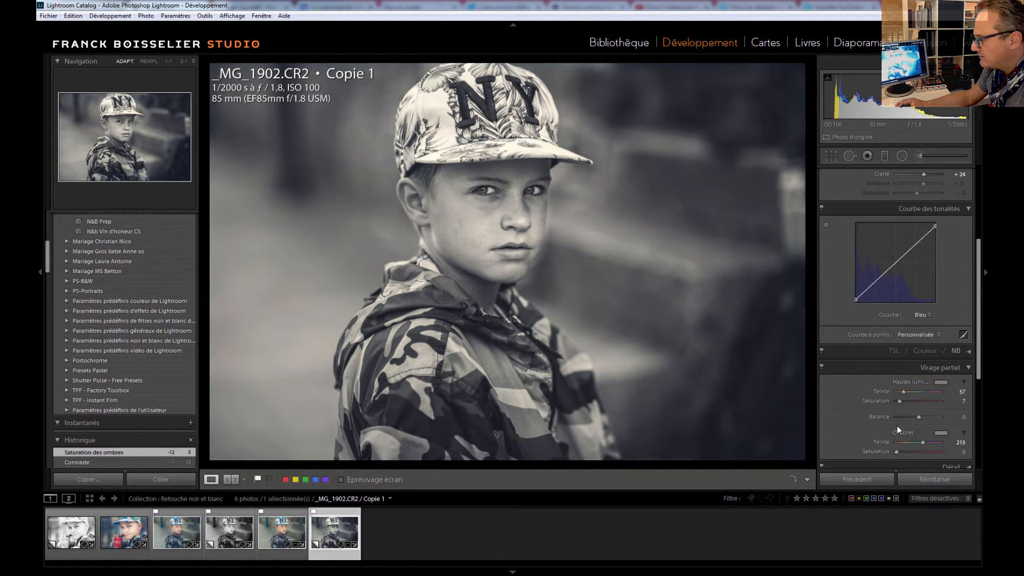
double_click(900, 401)
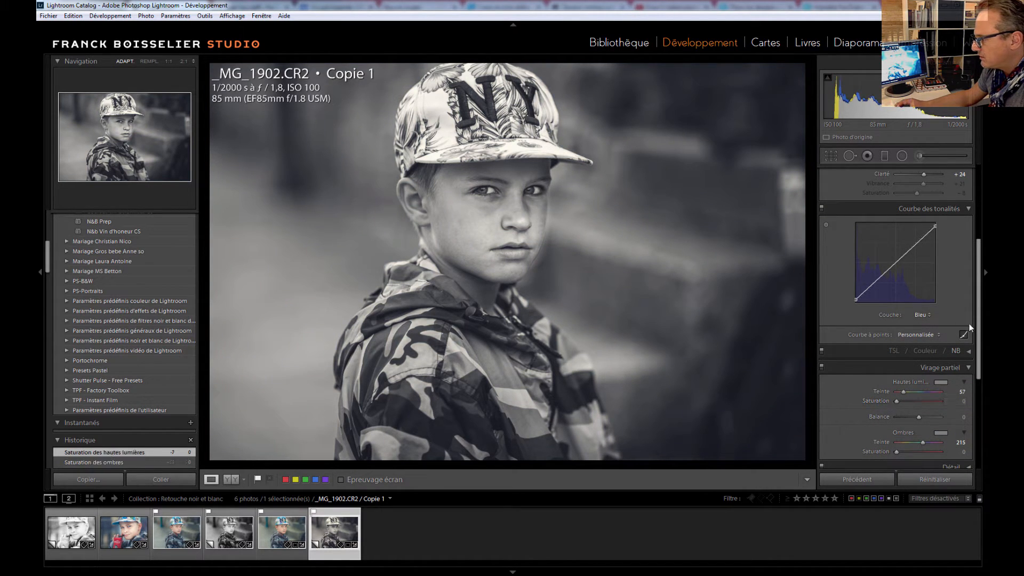
Collapse the tone curve settings and raise the photo's exposure to +0.60
scroll(980, 214, up, 5)
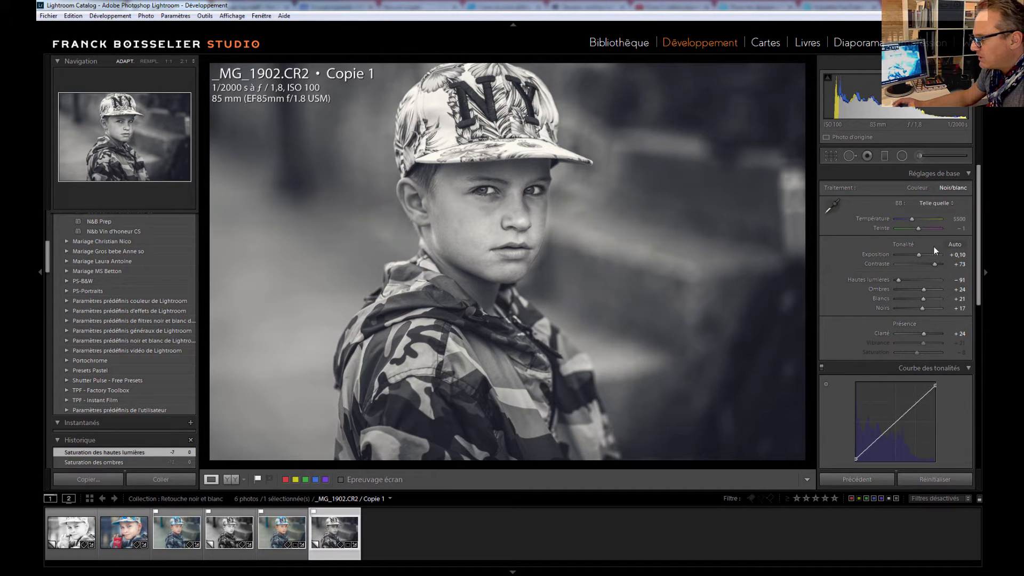
click(967, 368)
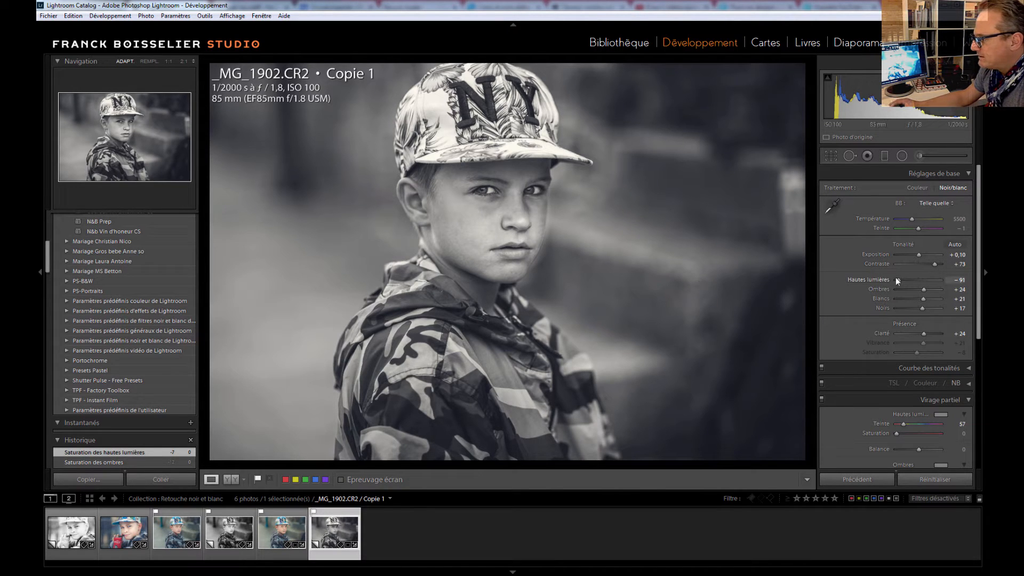
drag(950, 258, 954, 259)
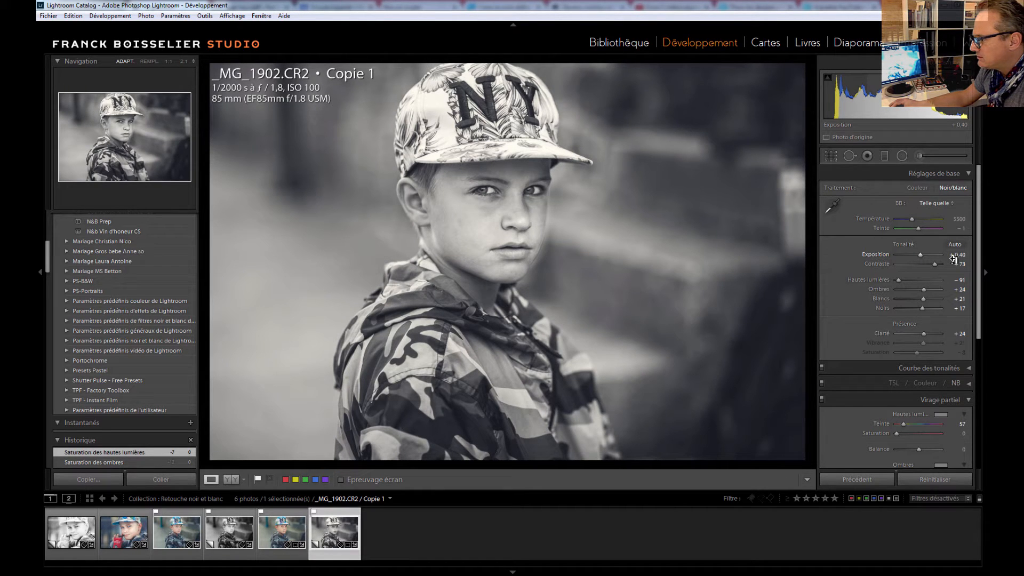
drag(954, 260, 955, 259)
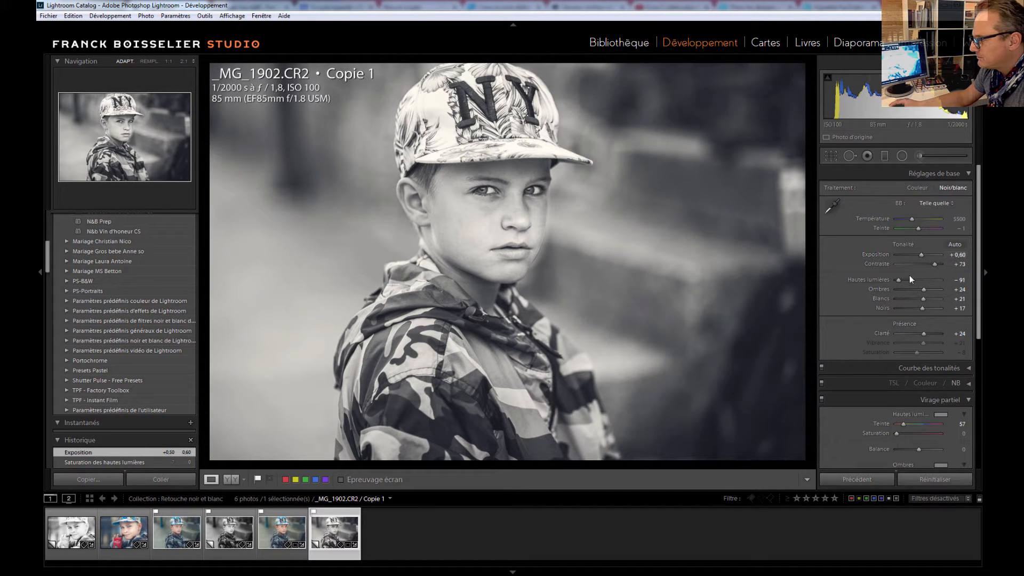
In the black-and-white mix, set red to -35, orange to -7, yellow and green to -39, and aqua to -43
scroll(907, 278, down, 2)
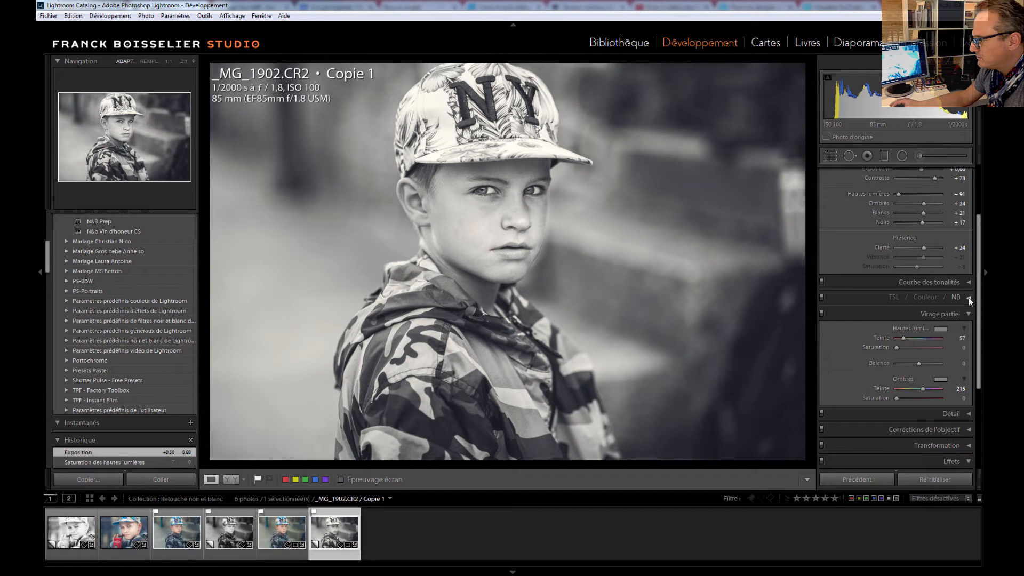
click(969, 298)
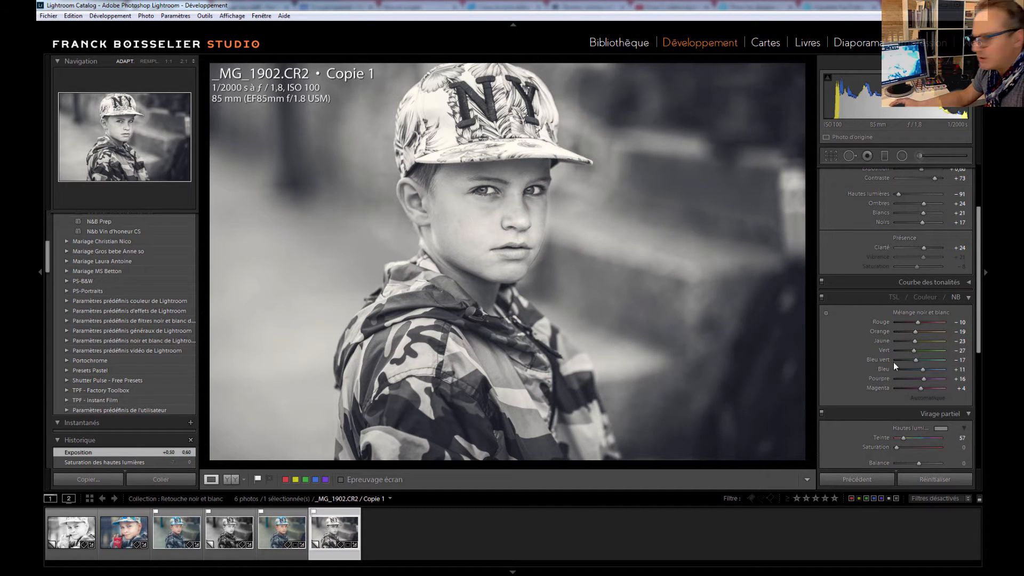
mouse_move(913, 362)
mouse_down()
mouse_move(898, 360)
mouse_move(921, 357)
mouse_move(904, 358)
mouse_move(904, 344)
mouse_move(925, 351)
mouse_move(904, 352)
mouse_move(911, 343)
mouse_up()
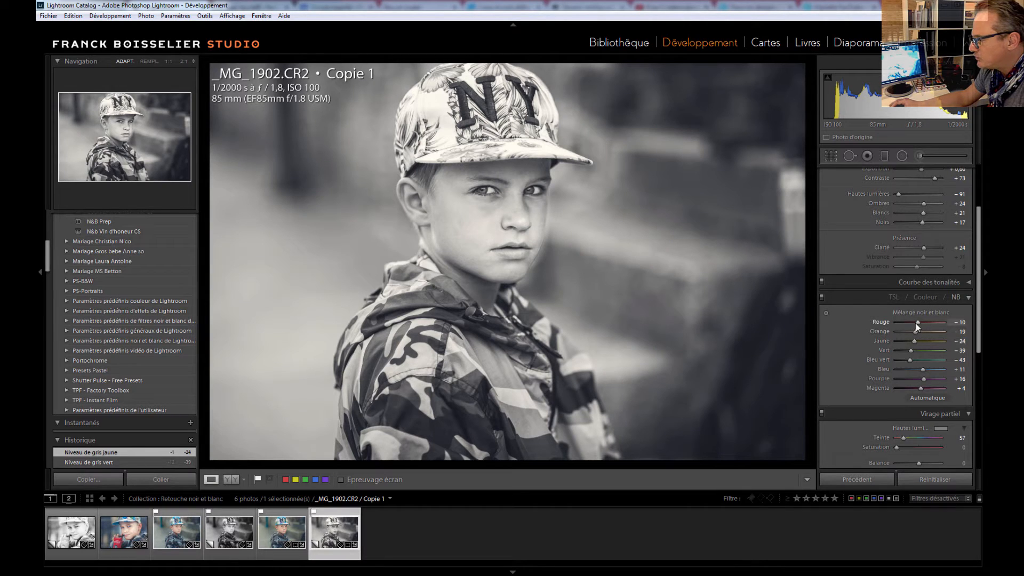
mouse_move(917, 323)
mouse_down()
mouse_move(901, 323)
mouse_move(934, 340)
mouse_move(911, 341)
mouse_up()
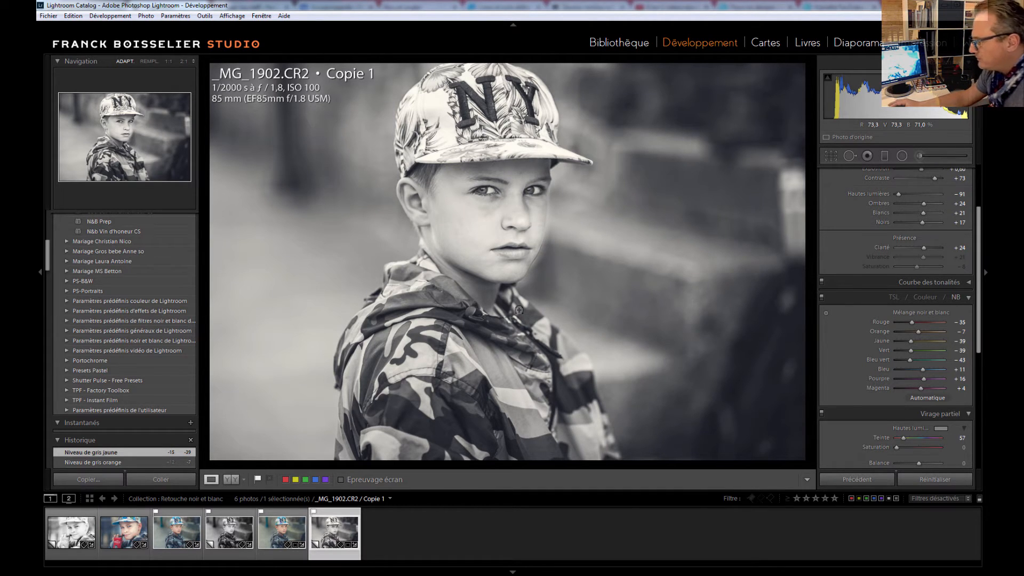
Darken the remaining black-and-white mix colours: blue to -26, purple to -28 and magenta to -26
scroll(911, 343, down, 1)
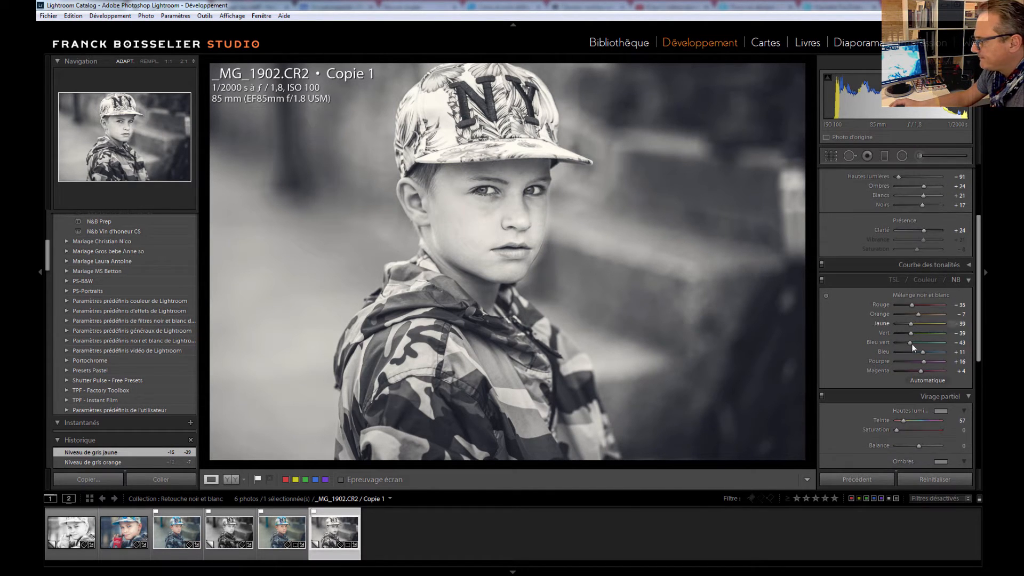
drag(917, 351, 905, 372)
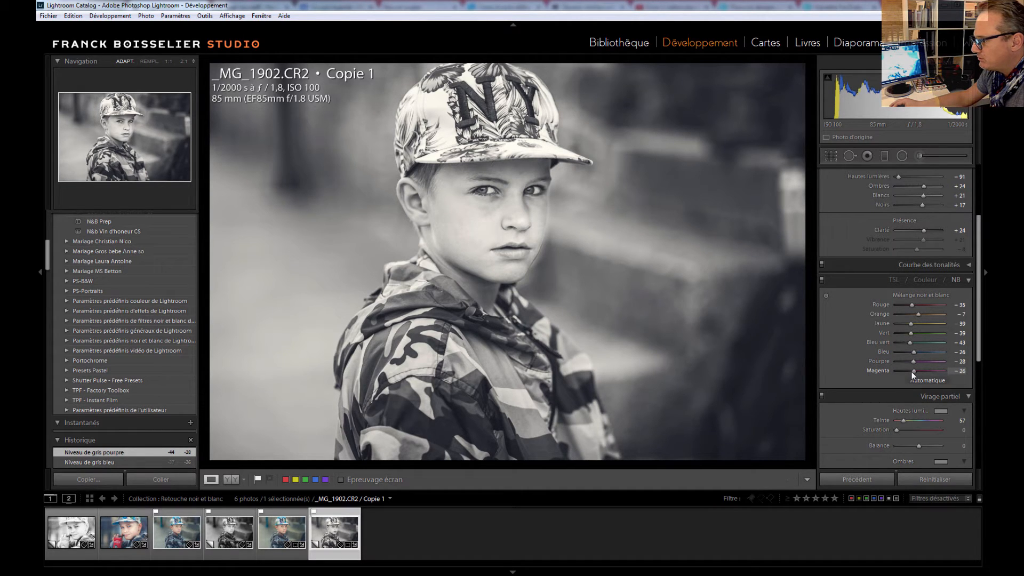
drag(913, 375, 913, 375)
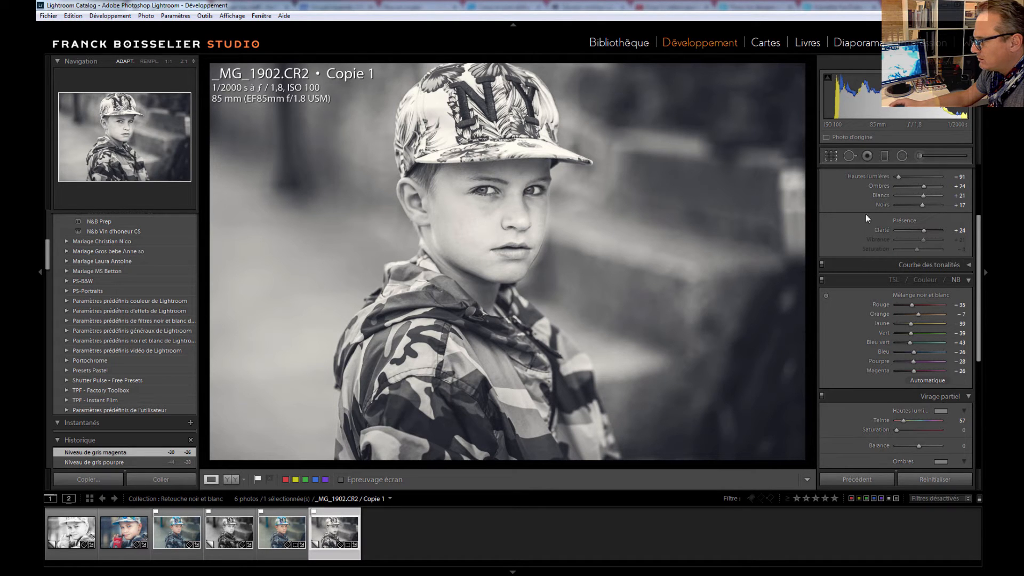
Adjust the basic tones to blacks -8, whites -30 and shadows +3, and raise the contrast to +91
mouse_move(980, 280)
mouse_down()
mouse_move(979, 342)
mouse_move(979, 263)
mouse_up()
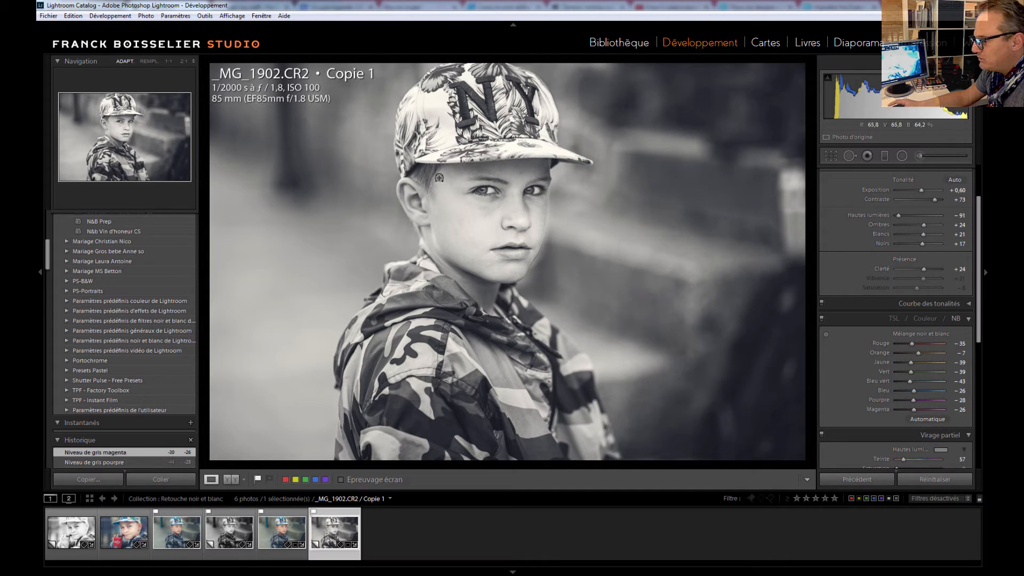
scroll(904, 280, up, 3)
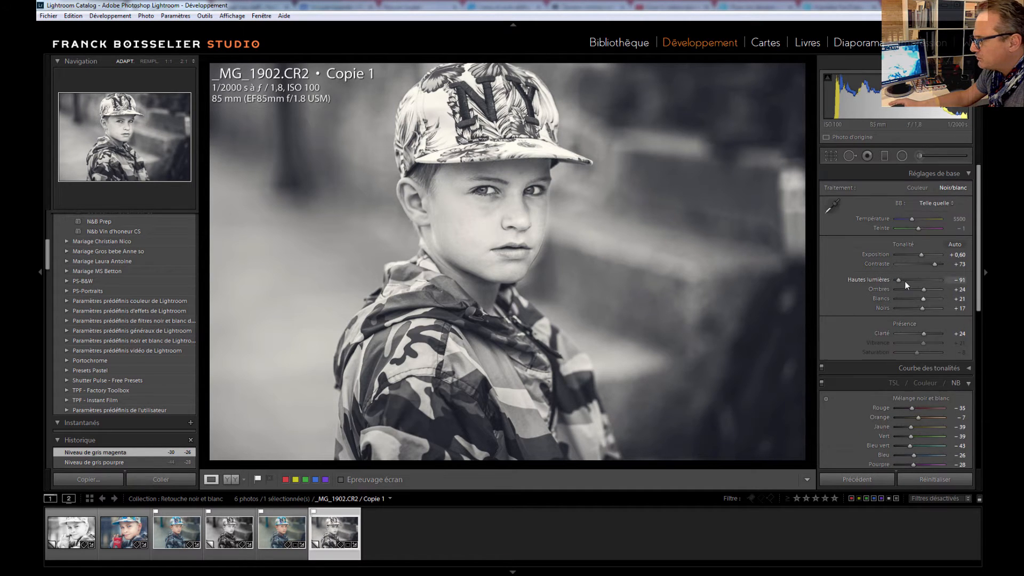
mouse_move(923, 308)
mouse_down()
mouse_move(912, 312)
mouse_move(914, 299)
mouse_move(926, 300)
mouse_move(909, 307)
mouse_move(908, 291)
mouse_move(920, 291)
mouse_up()
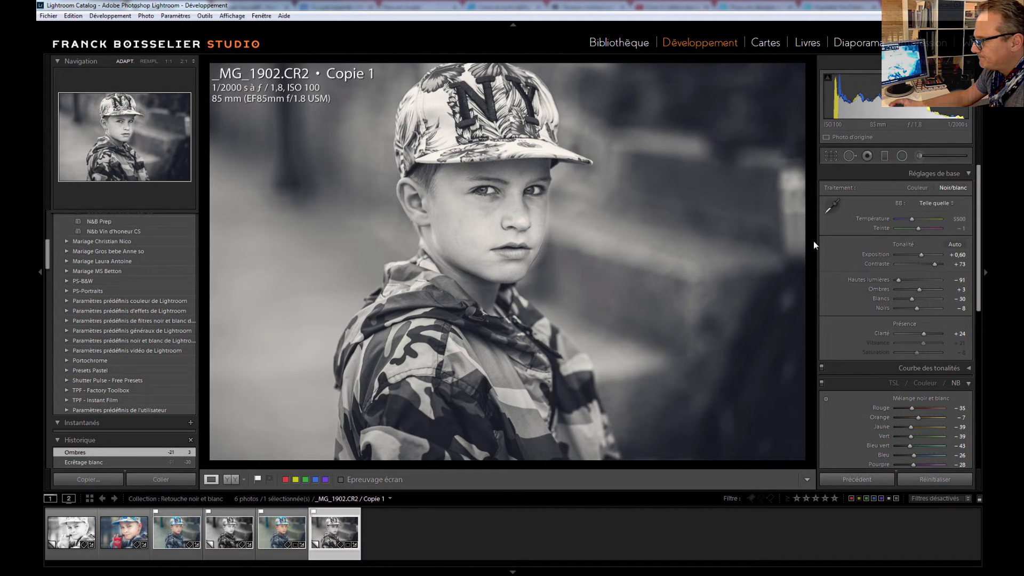
drag(933, 263, 940, 264)
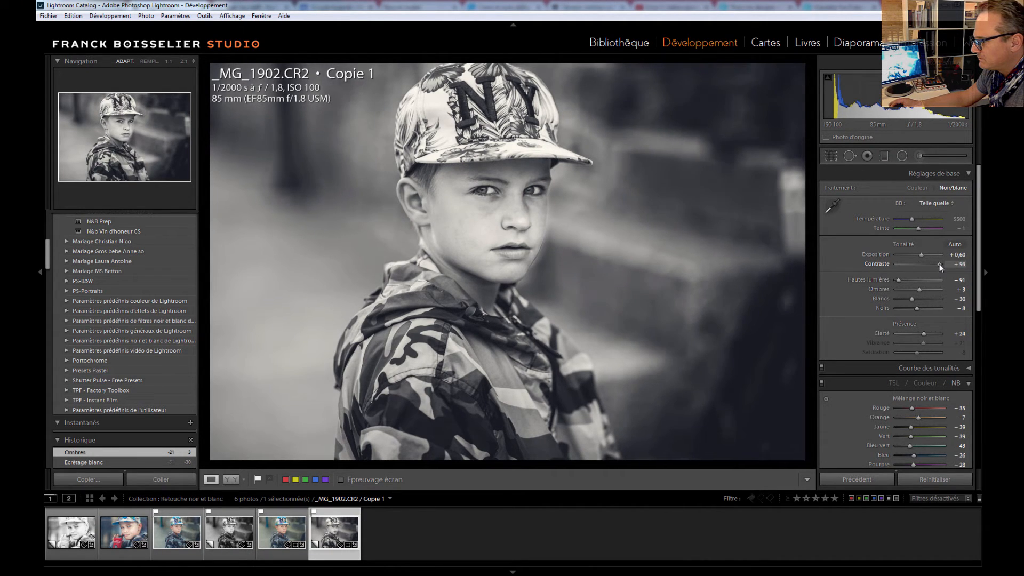
Set the exposure of the large radial filter on the boy's face to 0.30 and reposition the filter over the face
click(903, 156)
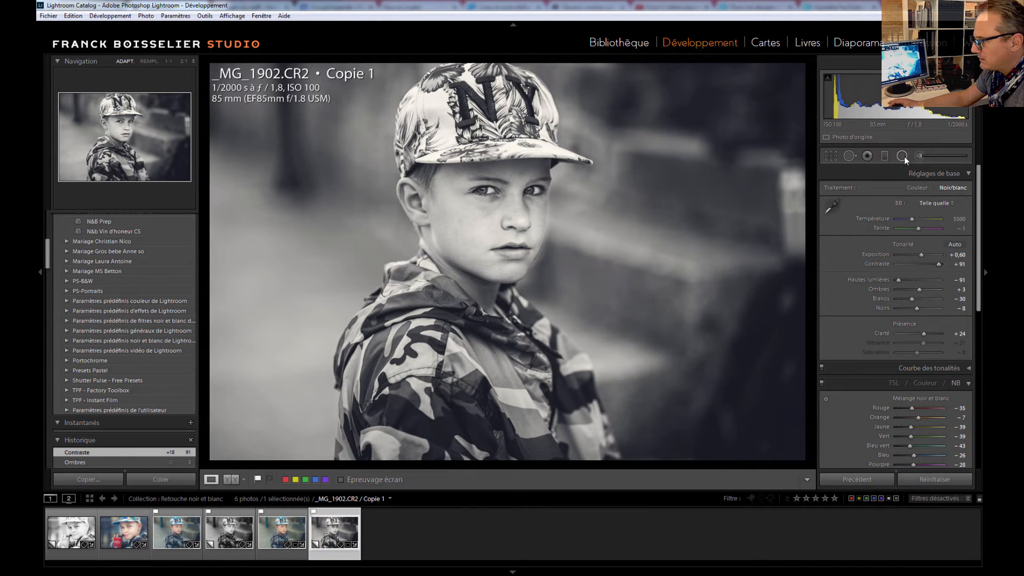
click(489, 211)
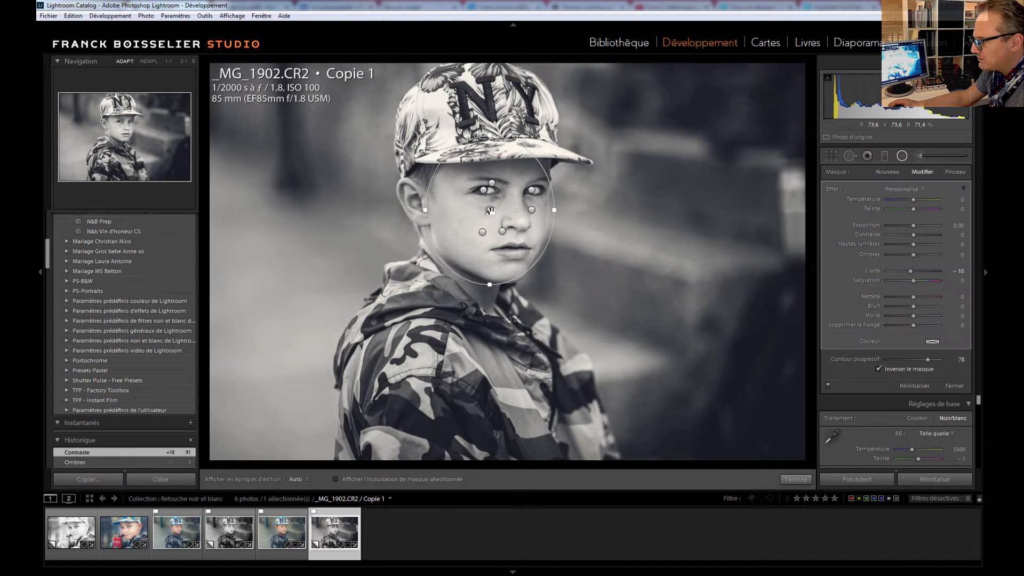
drag(949, 231, 956, 228)
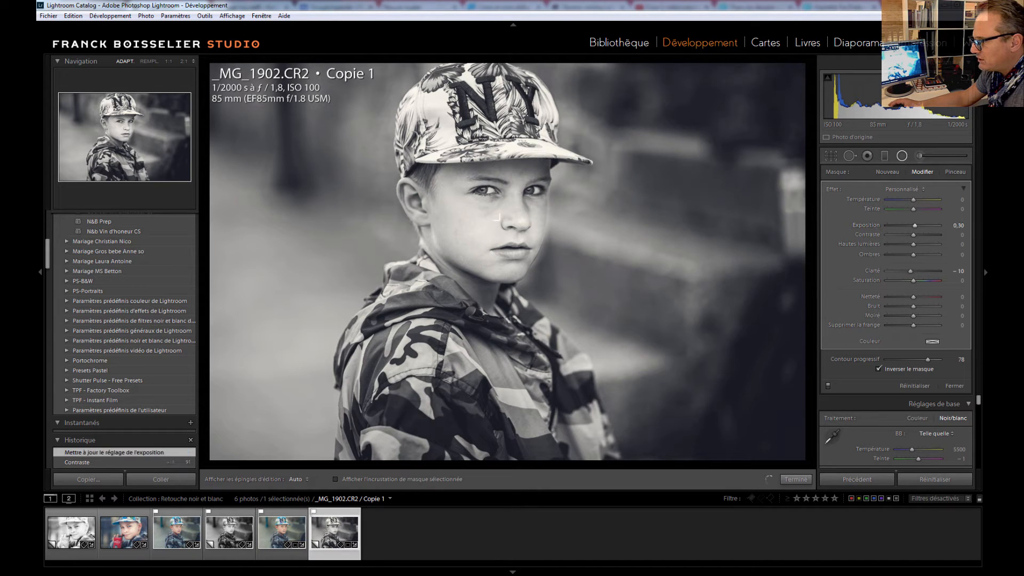
mouse_move(489, 210)
mouse_down()
mouse_move(490, 181)
mouse_move(494, 199)
mouse_up()
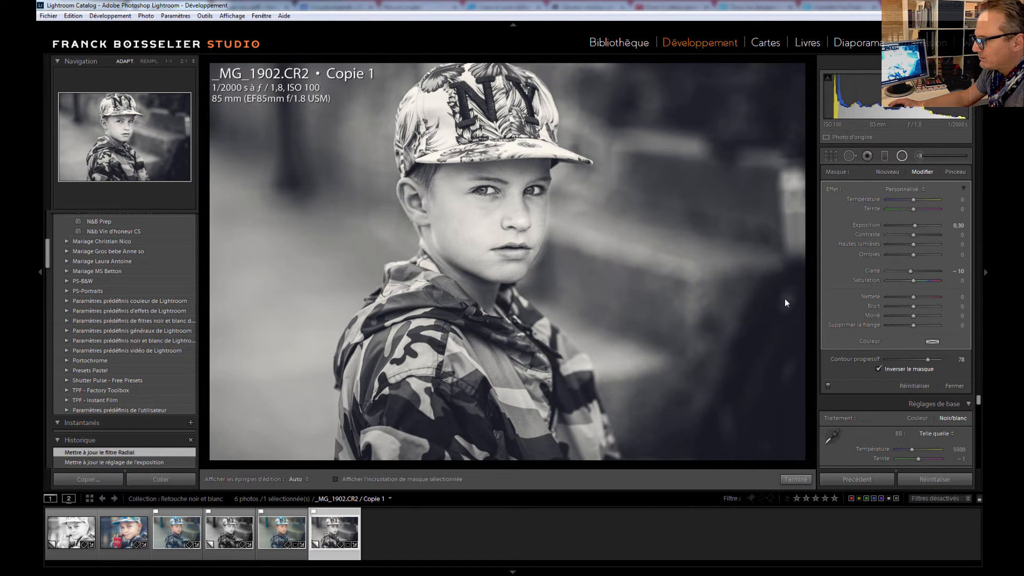
drag(493, 196, 514, 208)
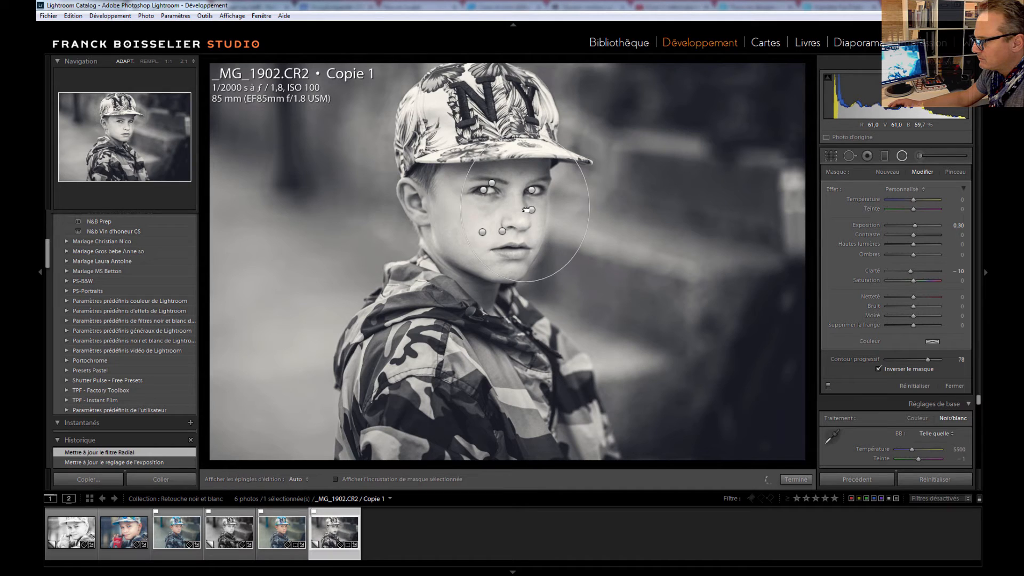
Raise the exposure of the small radial filter over the boy's eye to 0.61
click(492, 182)
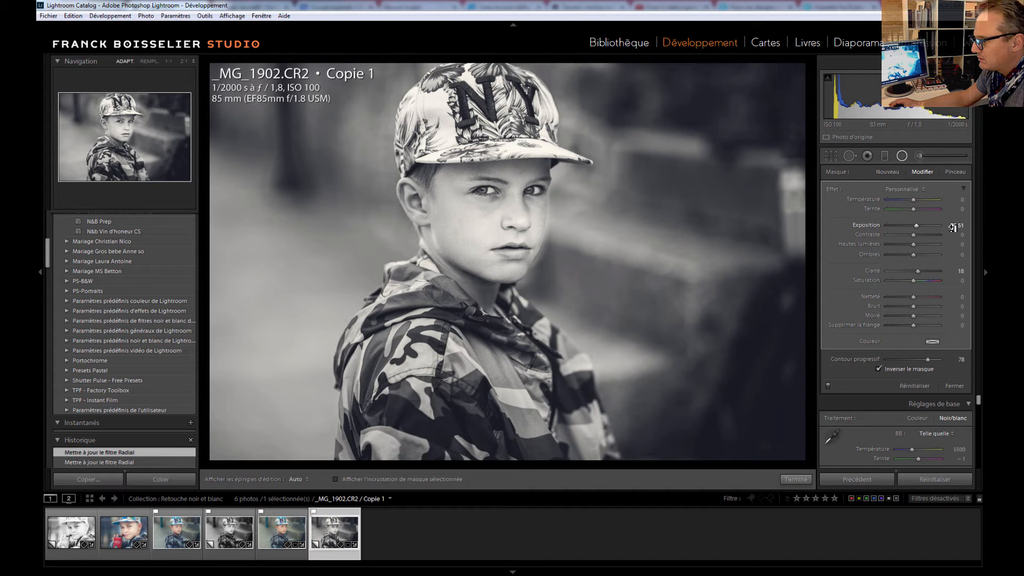
drag(953, 227, 956, 228)
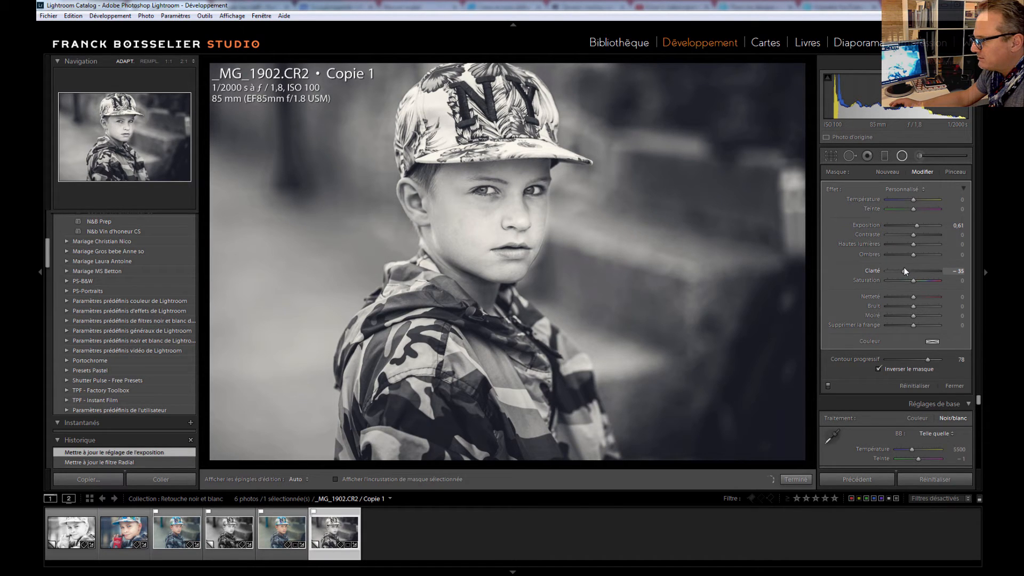
Lower the clarity of the small radial filter just above the boy's eye to -39
drag(905, 272, 901, 272)
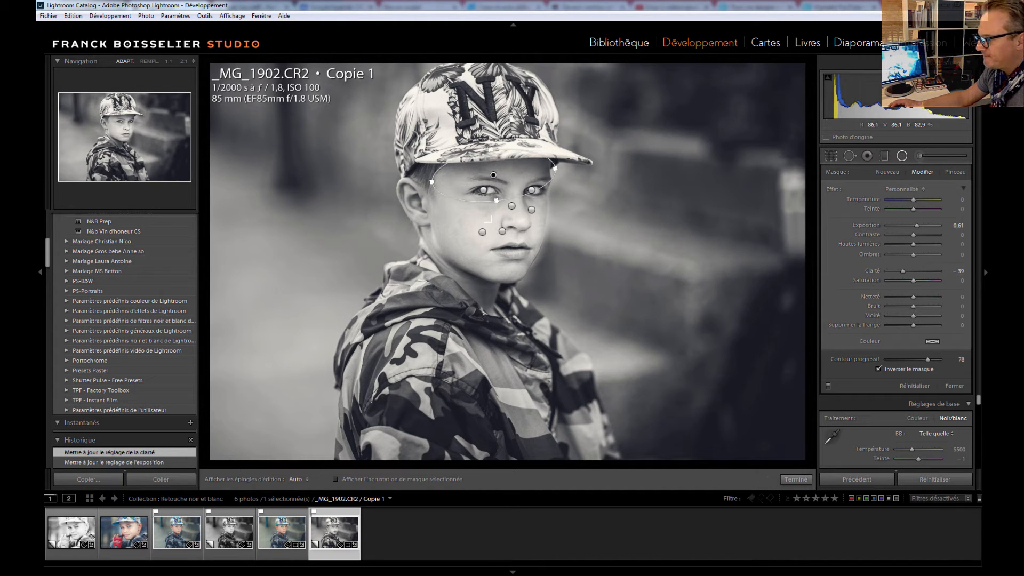
Inspect the retouched portrait at 1:2 magnification, from the cap and face down to the jacket, and return to the full view
click(489, 218)
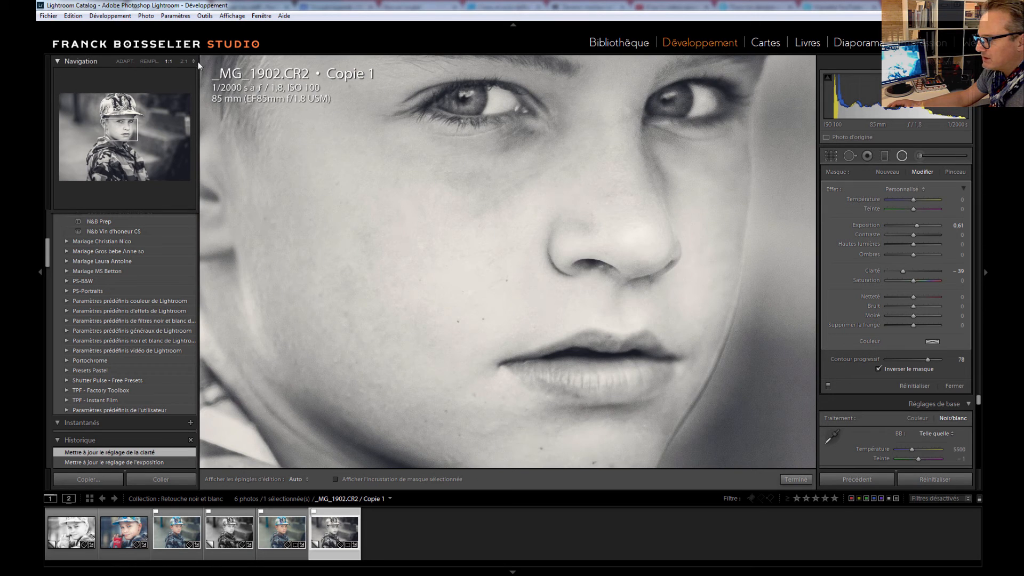
click(194, 62)
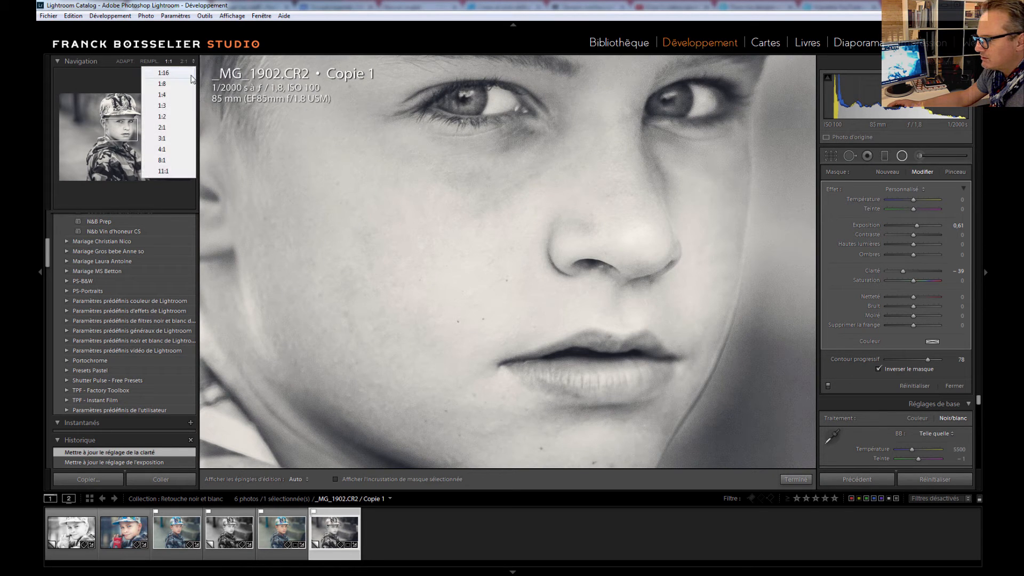
click(160, 118)
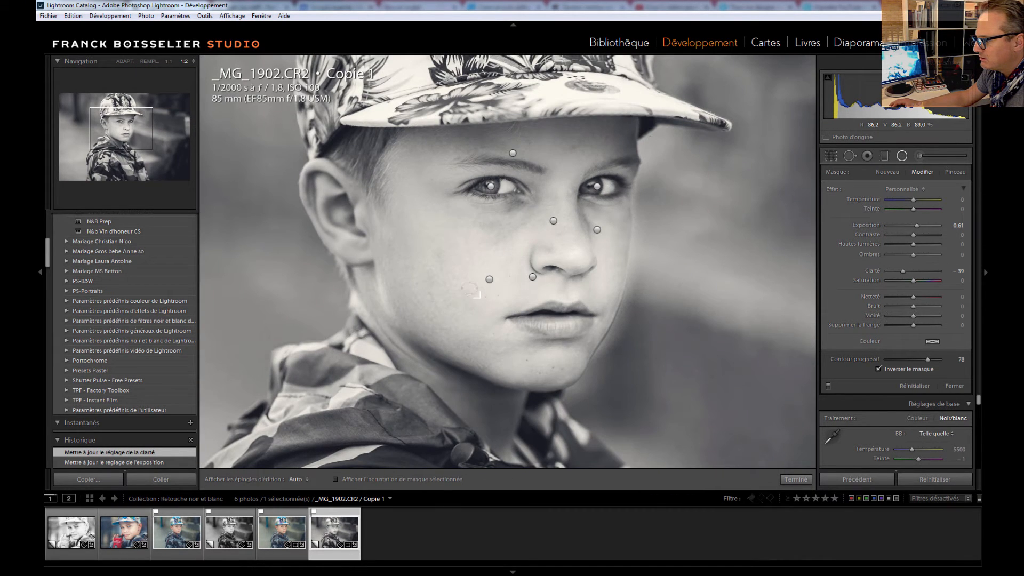
click(469, 289)
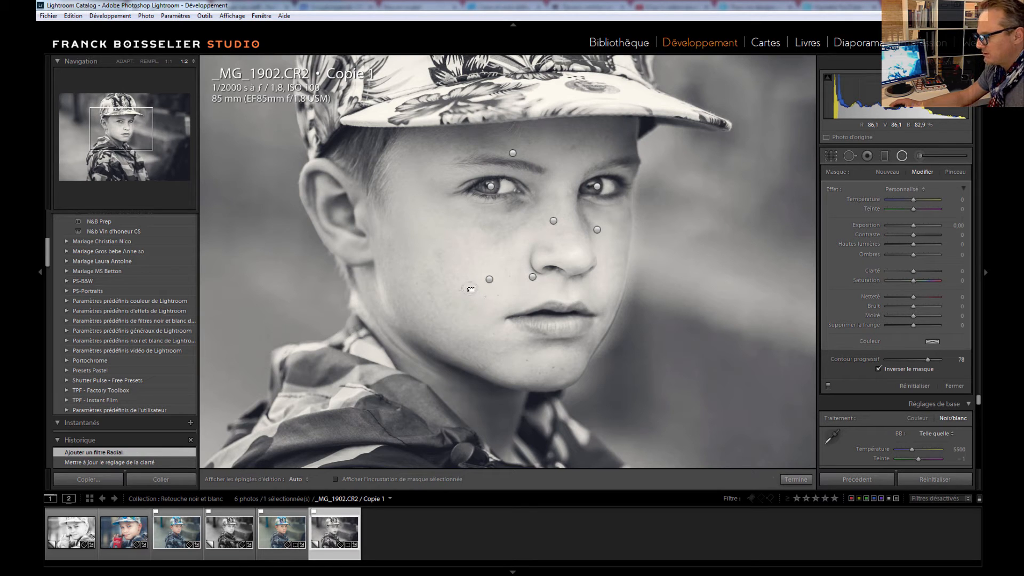
key(Delete)
drag(381, 367, 489, 434)
drag(560, 238, 454, 303)
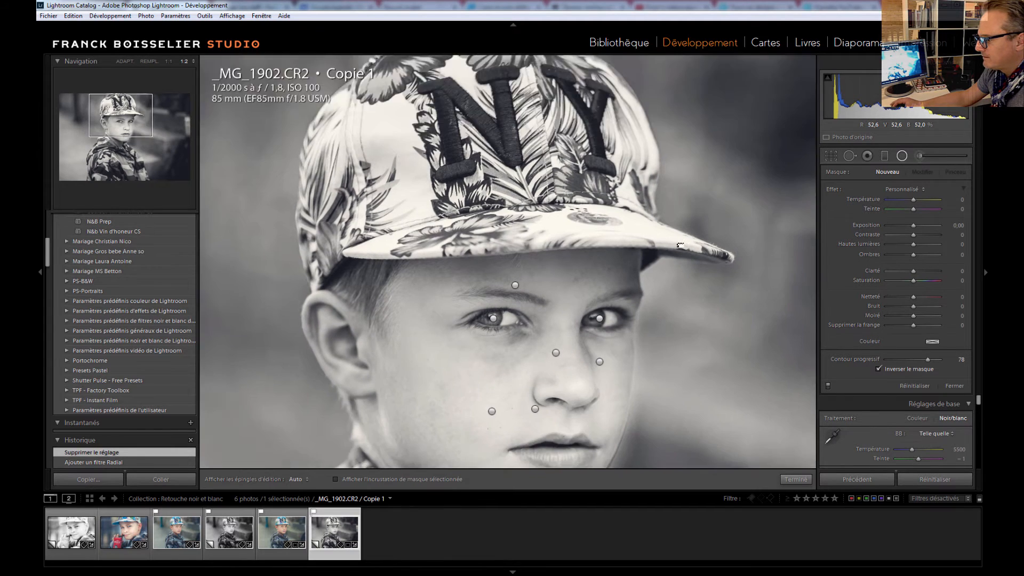
drag(681, 246, 646, 179)
drag(599, 394, 627, 273)
drag(425, 385, 507, 300)
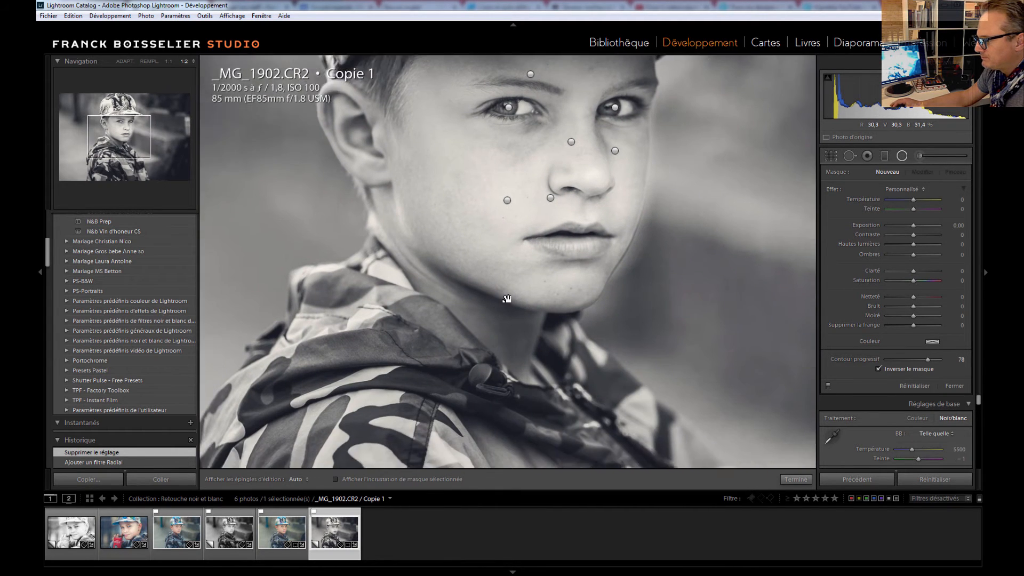
drag(422, 376, 417, 192)
drag(451, 341, 428, 164)
drag(449, 222, 431, 432)
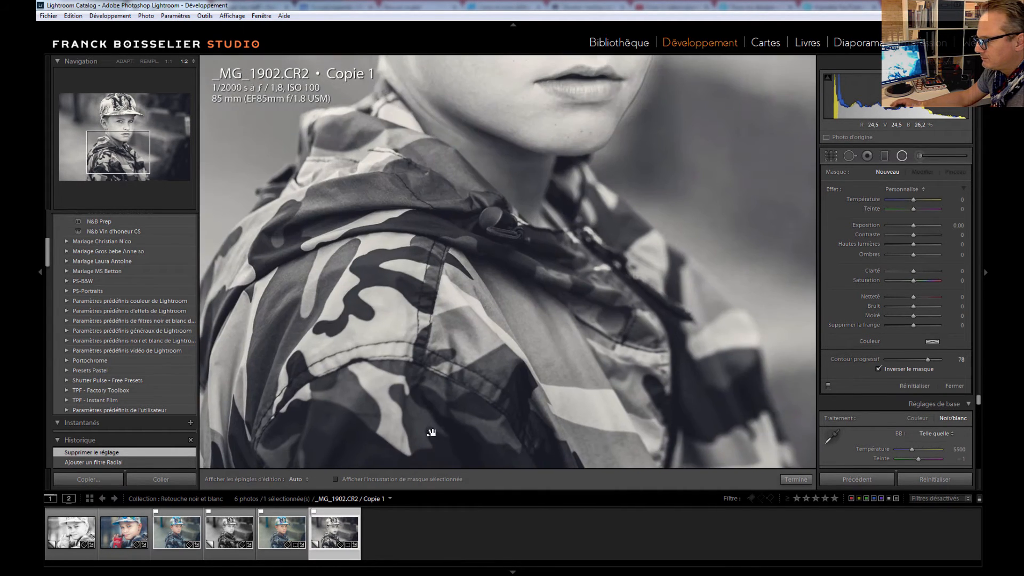
drag(495, 145, 494, 351)
drag(502, 229, 503, 252)
click(479, 272)
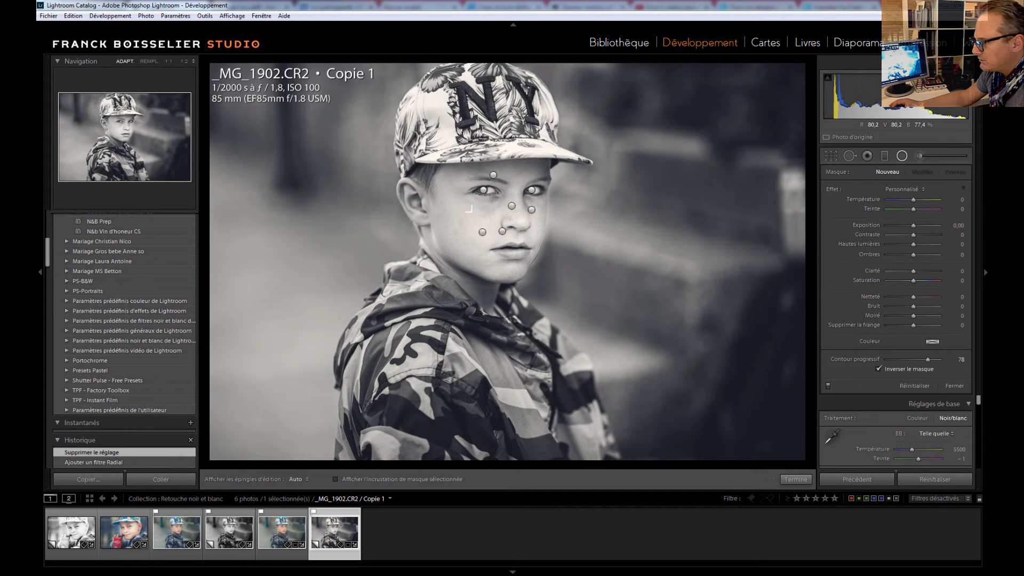
Add a small radial filter on the boy's cheek under the eye, set its clarity to -39 and adjust its exposure
drag(524, 235, 507, 262)
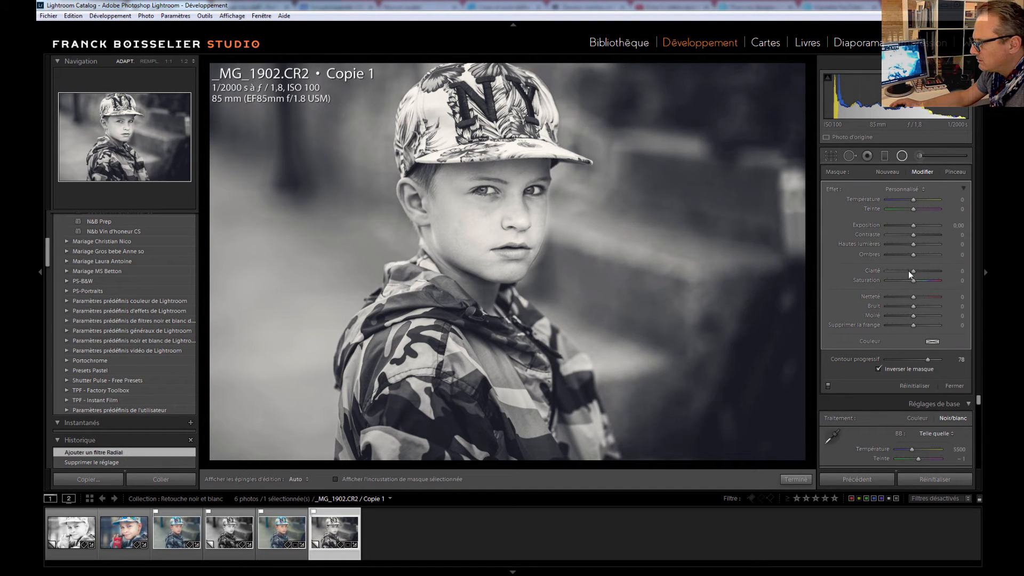
drag(908, 270, 904, 270)
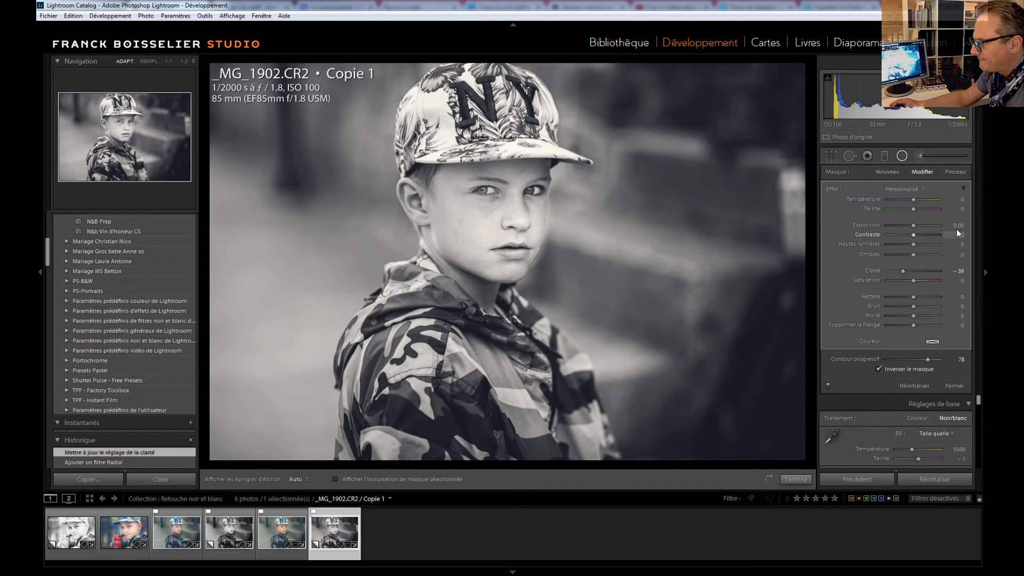
drag(956, 229, 958, 231)
Set the existing eye radial filter to exposure -0.04 and contrast 18, and close the radial filter tool
click(484, 190)
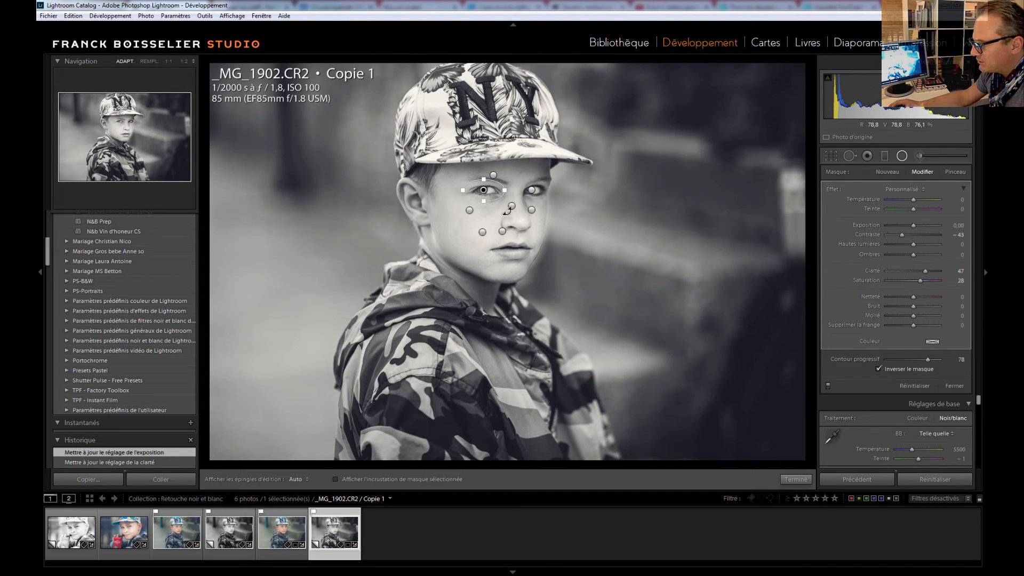
drag(914, 225, 917, 235)
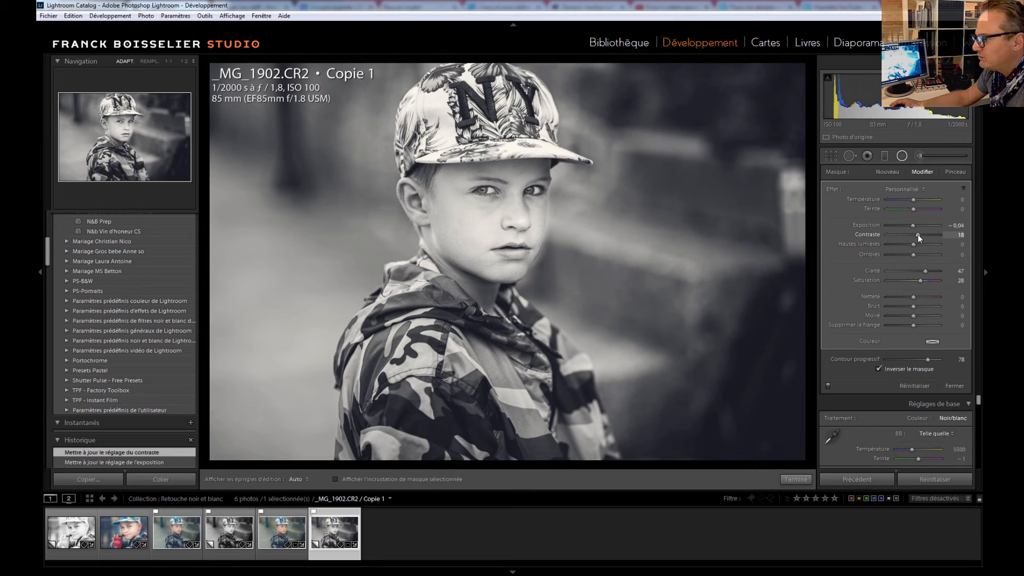
click(953, 386)
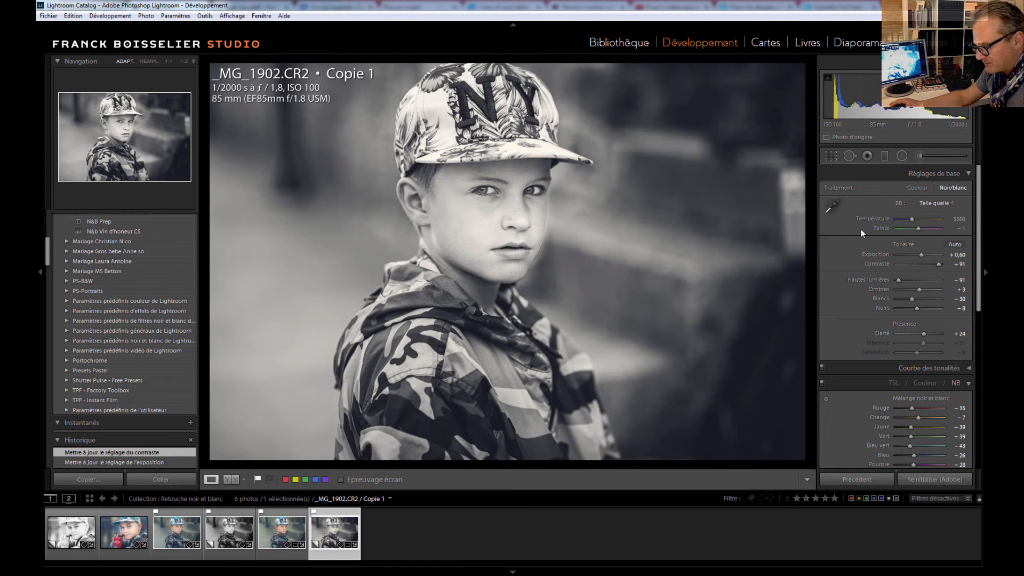
Compare the finished black-and-white portrait with the original colour version using the before/after view
key(shift+f)
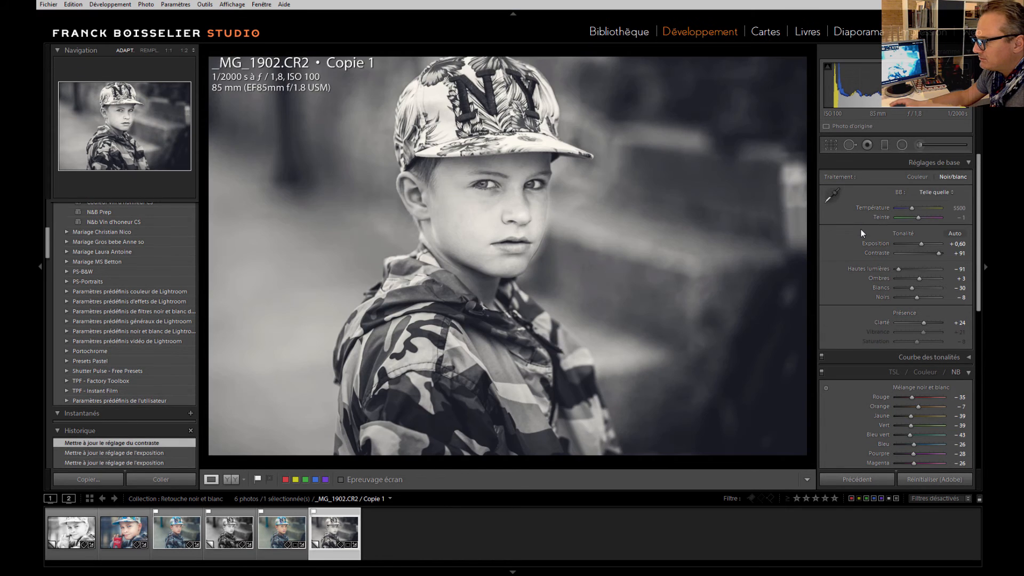
key(shift+f)
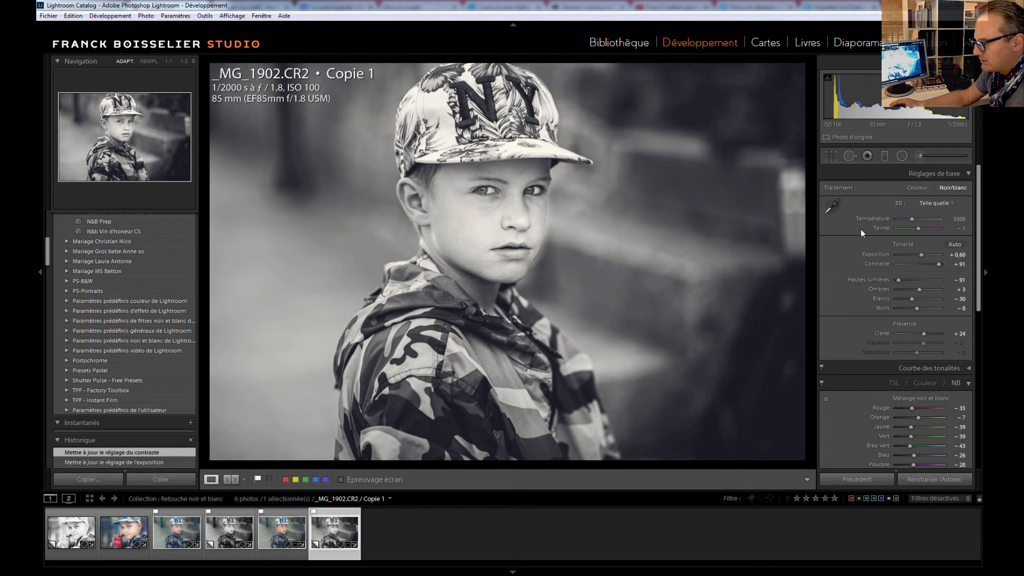
key(backslash)
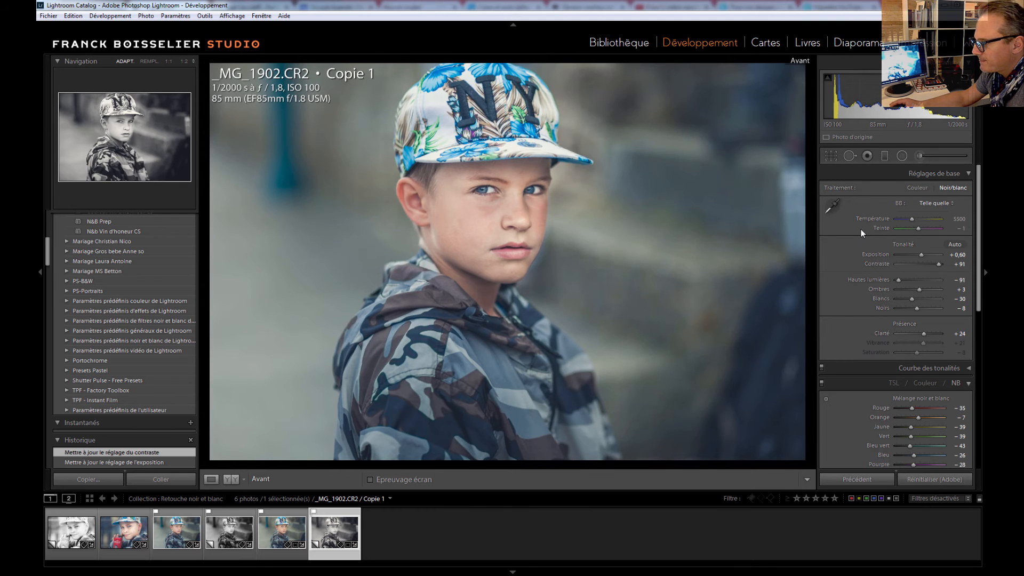
key(backslash)
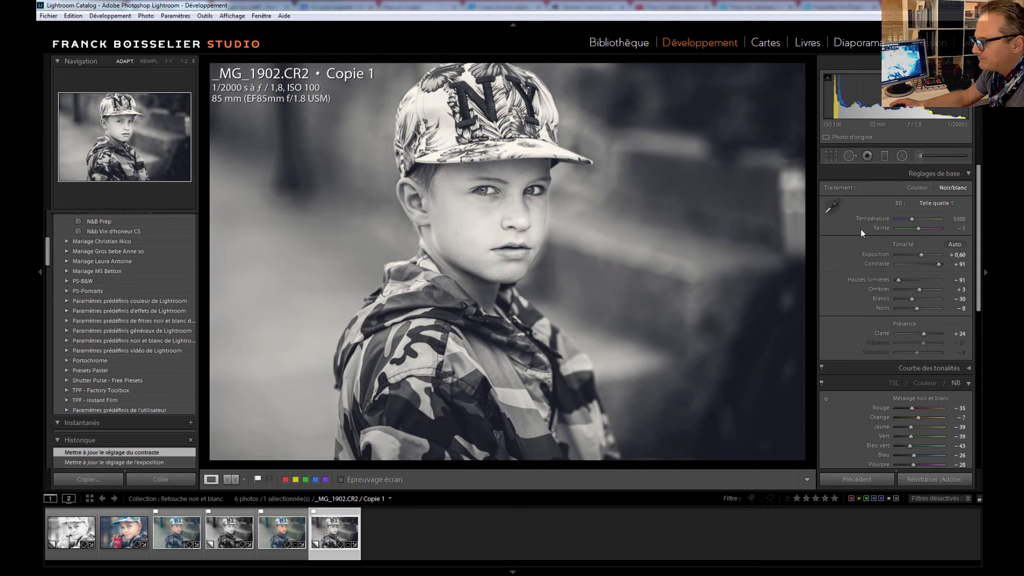
key(backslash)
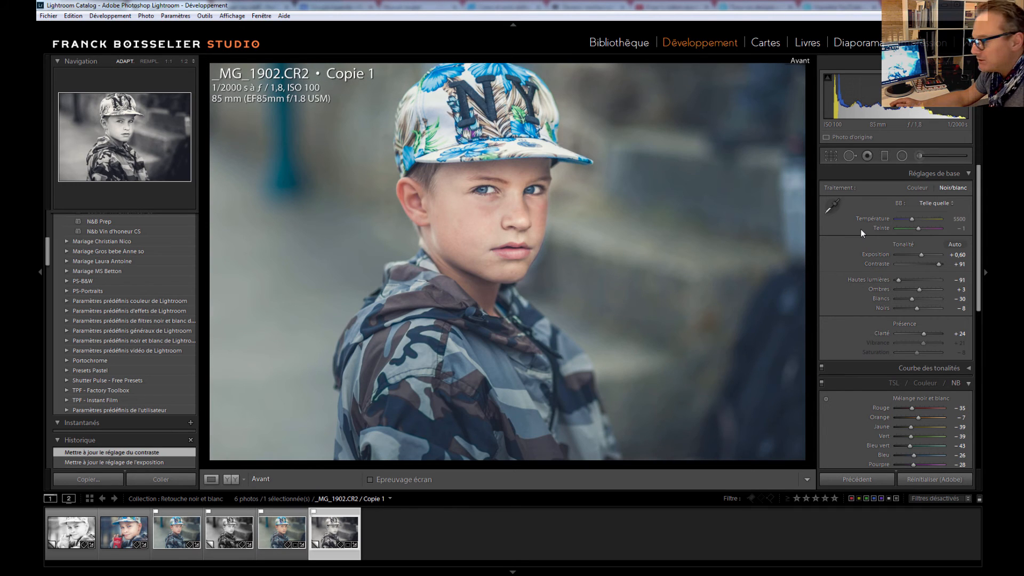
key(backslash)
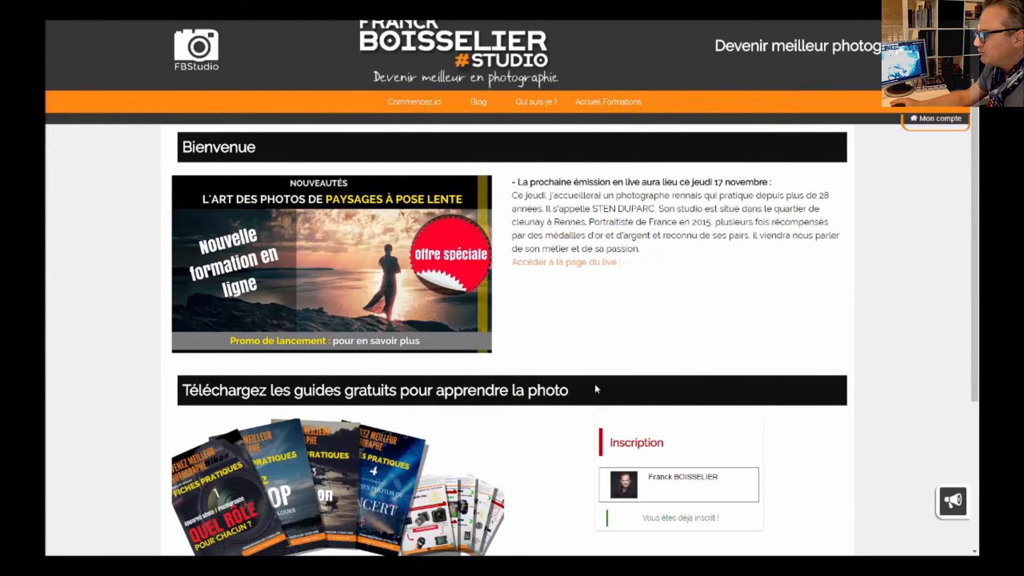
On the FB Studio website, open the photo retouching course from the training catalogue and go through its page to the order form
click(608, 101)
scroll(240, 279, down, 2)
scroll(239, 279, down, 4)
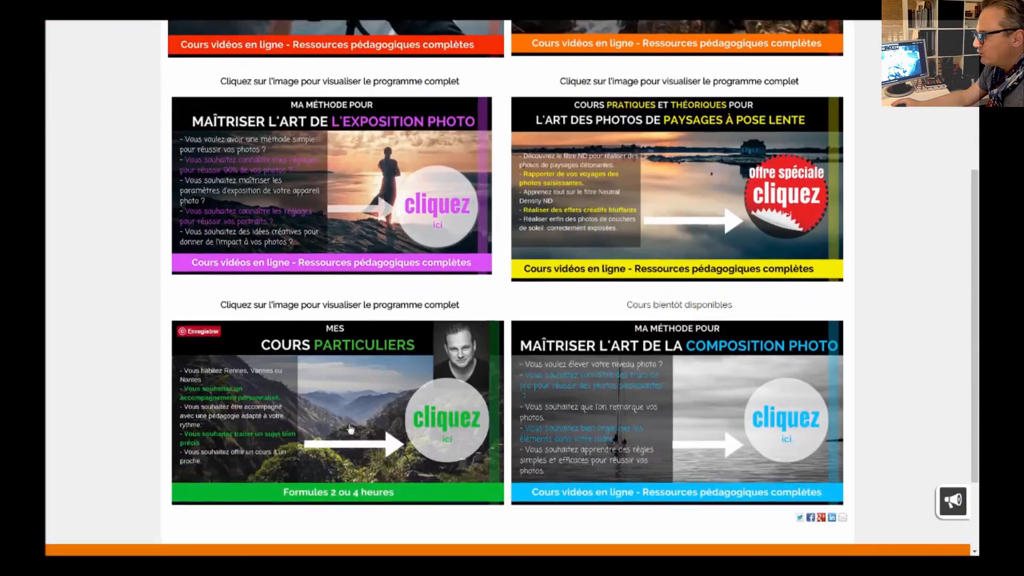
scroll(373, 256, up, 6)
click(516, 248)
scroll(515, 232, down, 15)
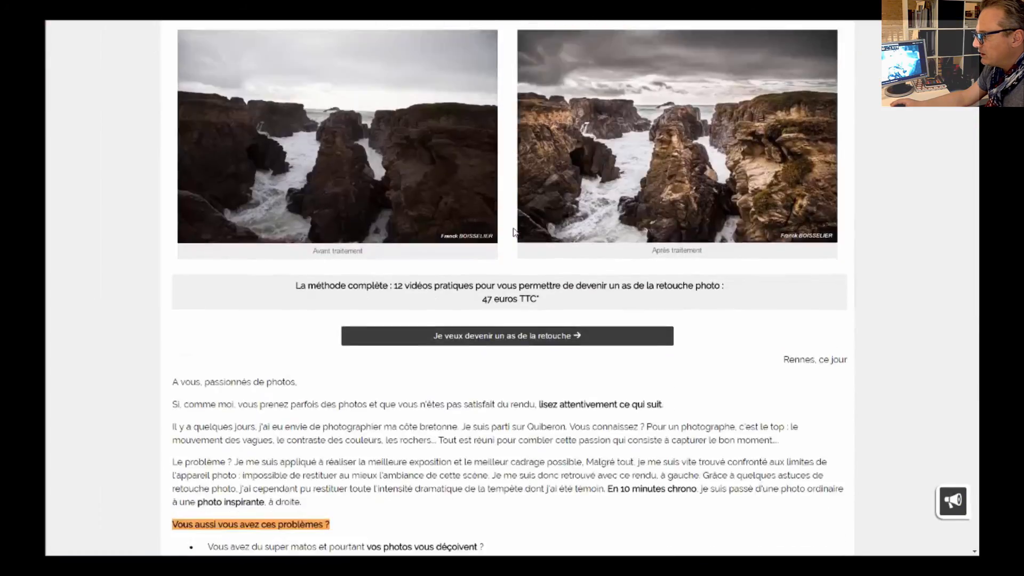
drag(977, 110, 971, 494)
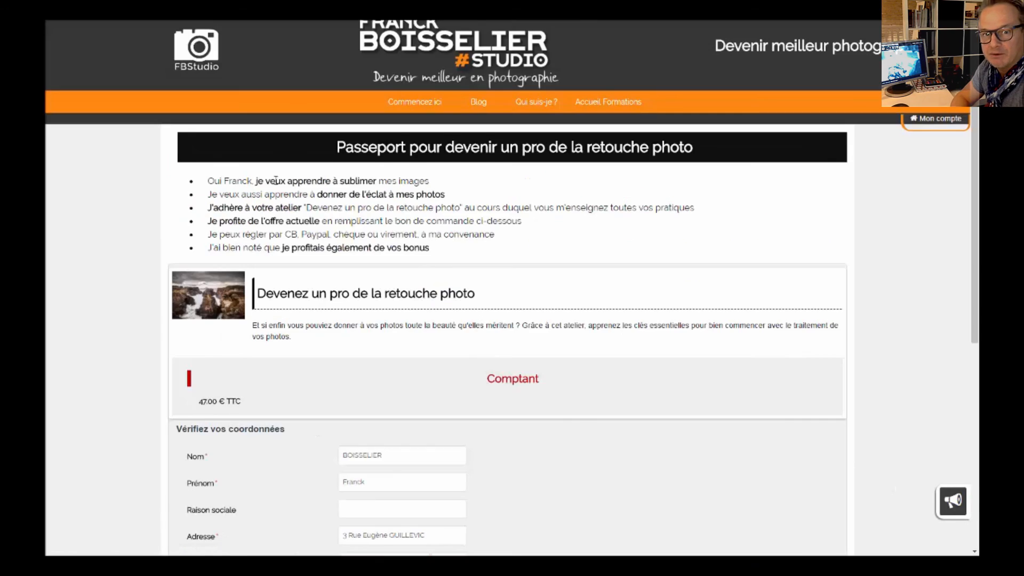
Accept the general terms of sale for the retouching course and submit the registration
scroll(486, 351, down, 10)
click(390, 354)
click(664, 382)
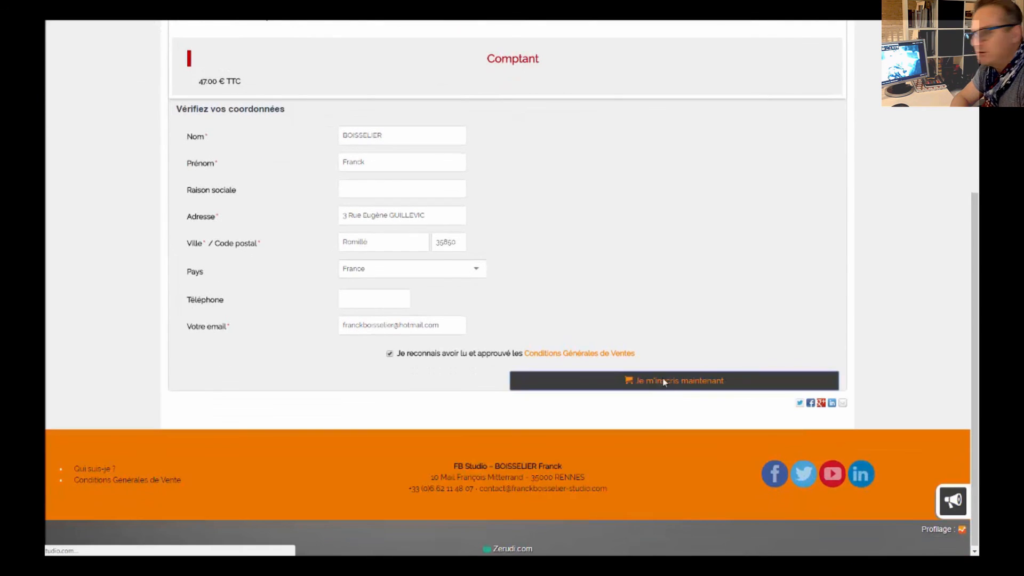
Try to apply the discount code REDUCTION to the cart
click(568, 227)
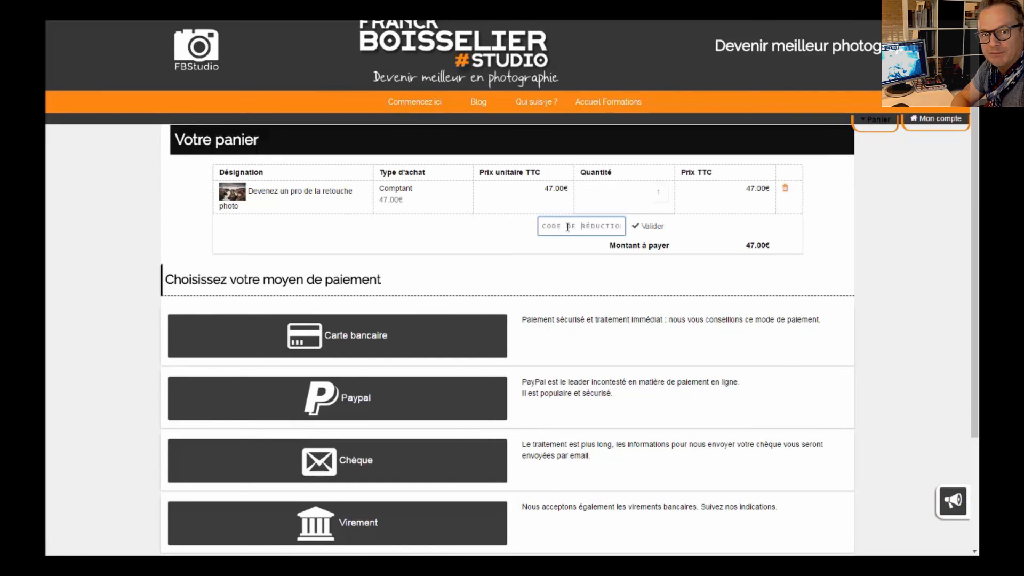
text(REDUCTION)
key(Return)
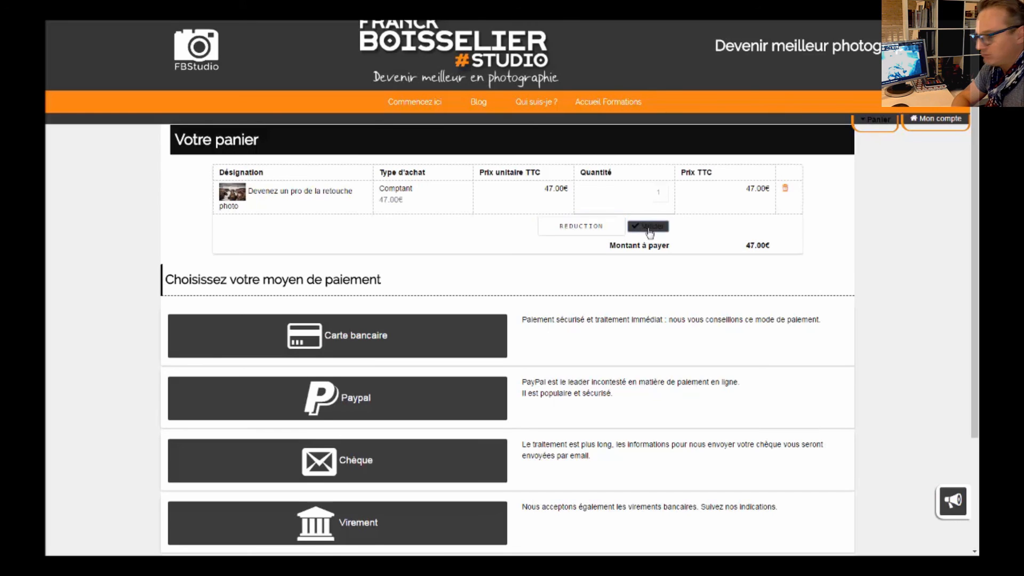
Review the payment methods offered for the cart: bank card, PayPal, cheque and bank transfer
scroll(459, 309, down, 1)
scroll(460, 310, up, 1)
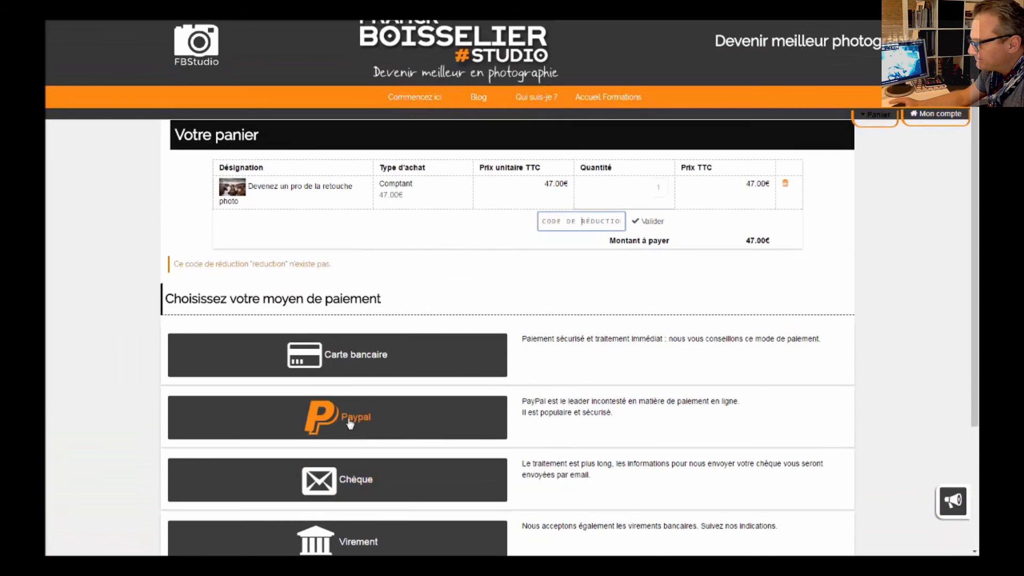
scroll(638, 315, down, 3)
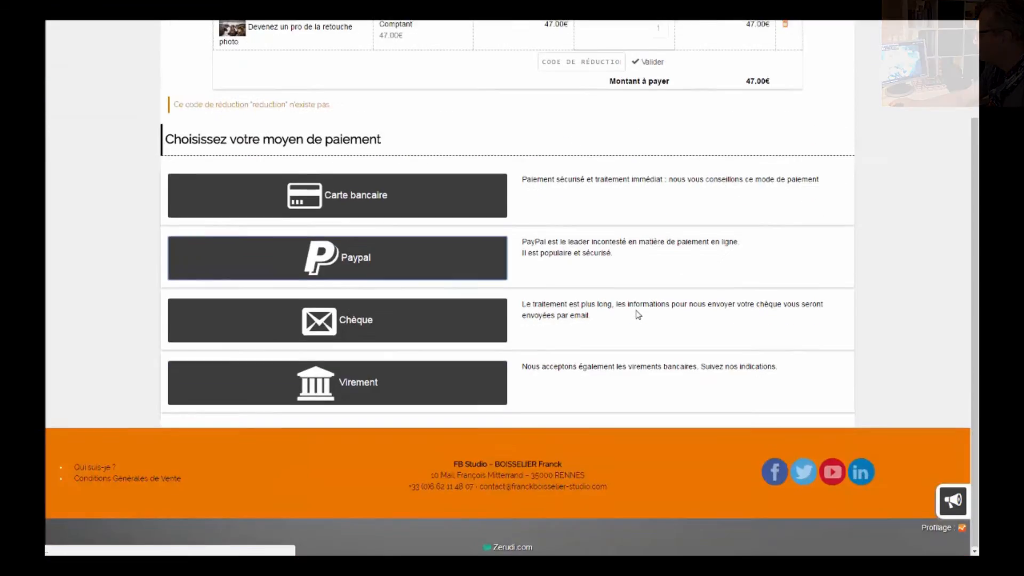